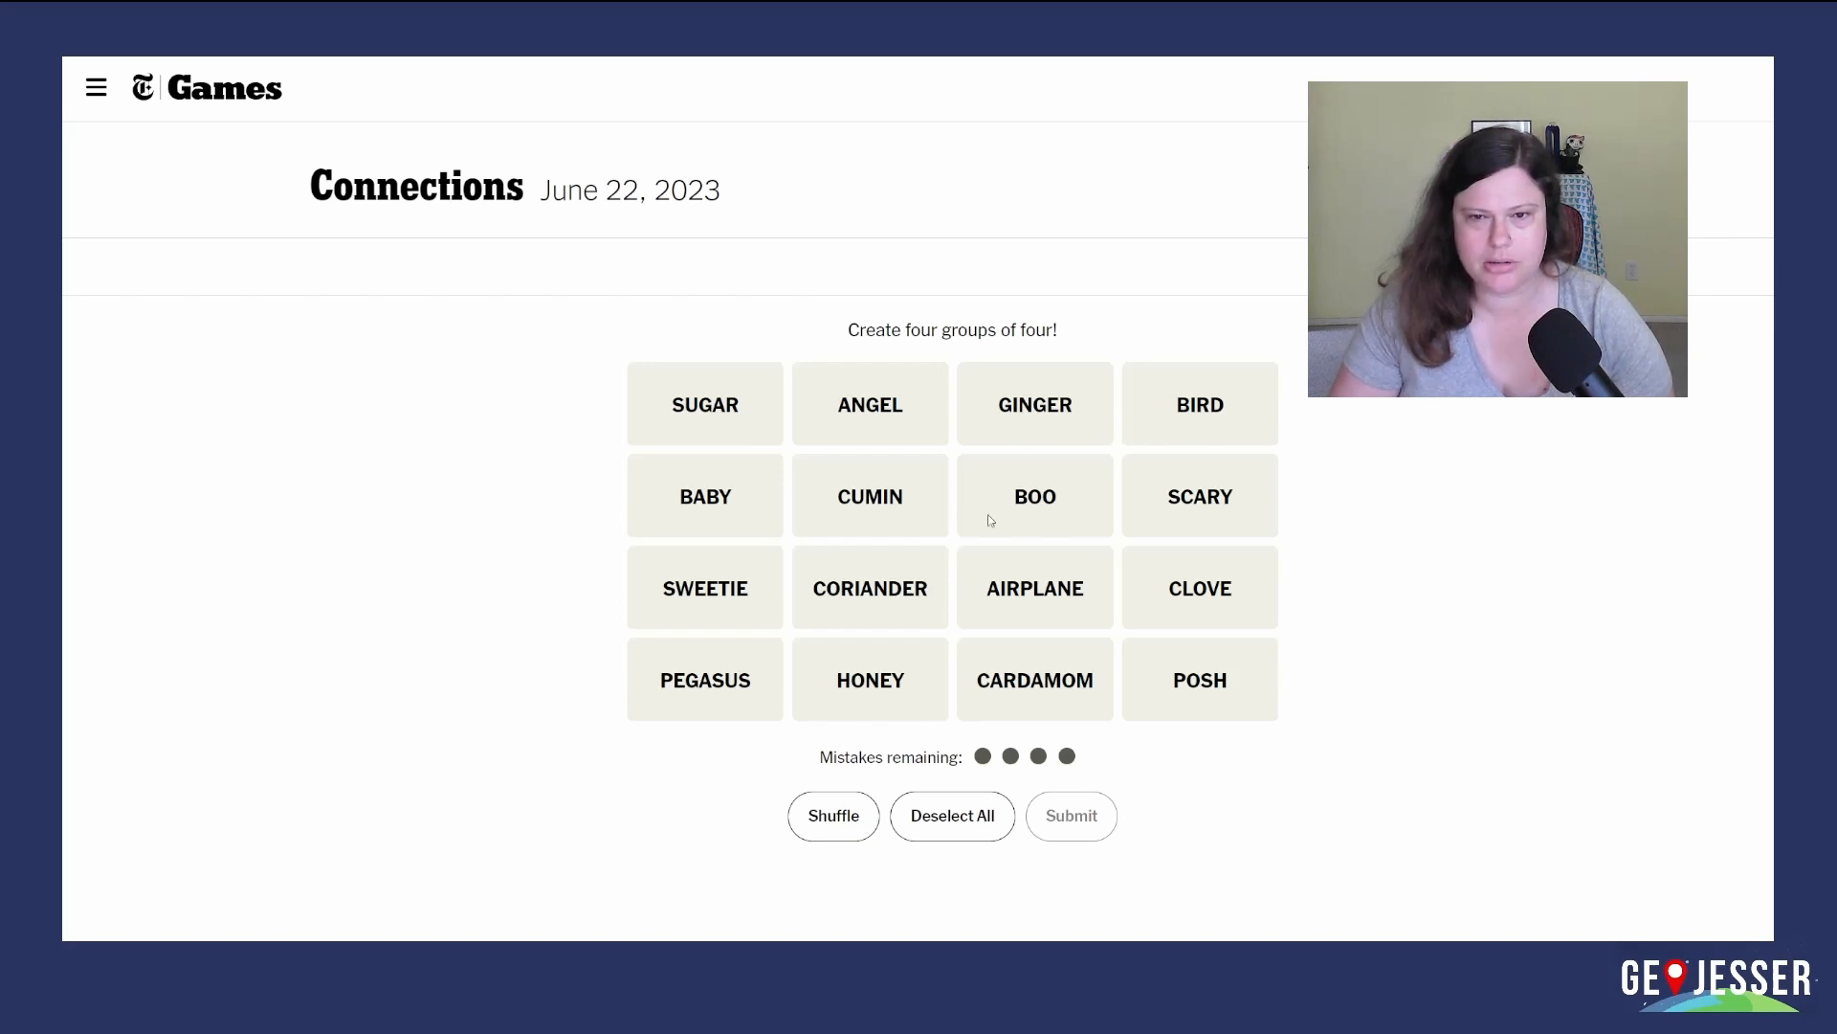
Guess CLOVE, CUMIN, GINGER and CORIANDER as the spice group, which comes back one away.
click(1190, 598)
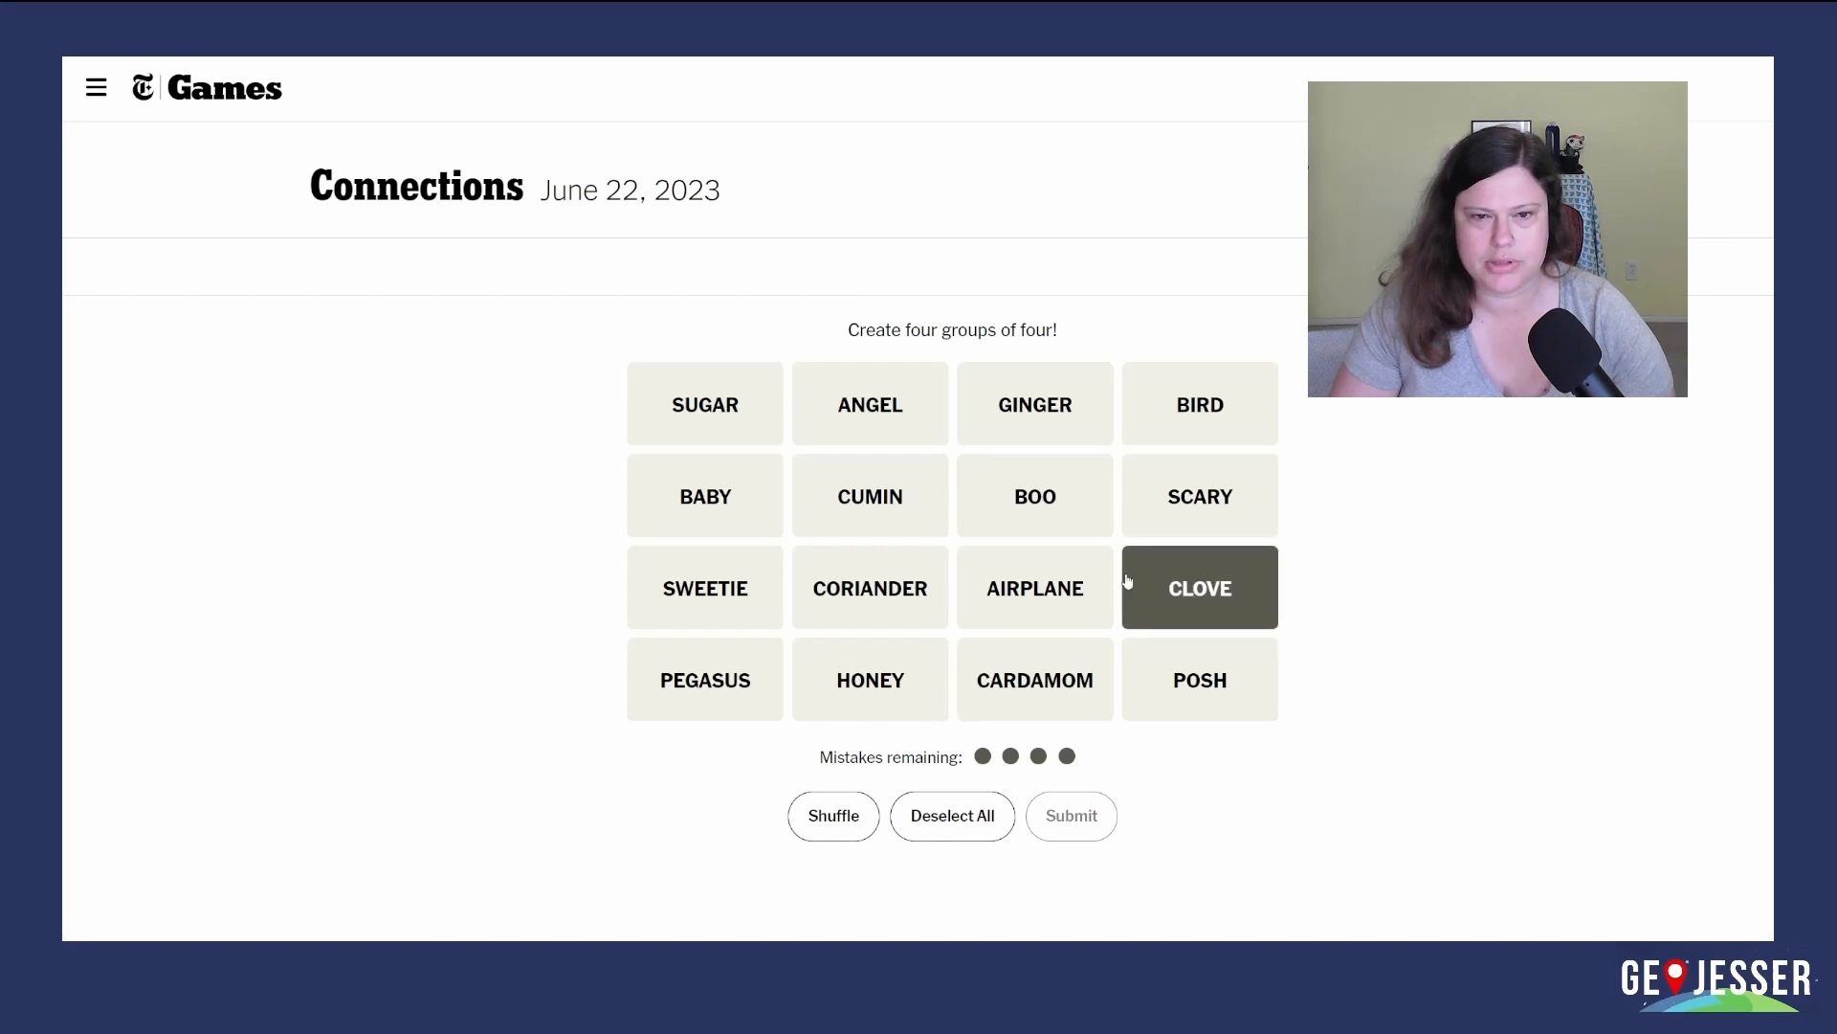
click(920, 513)
click(1023, 424)
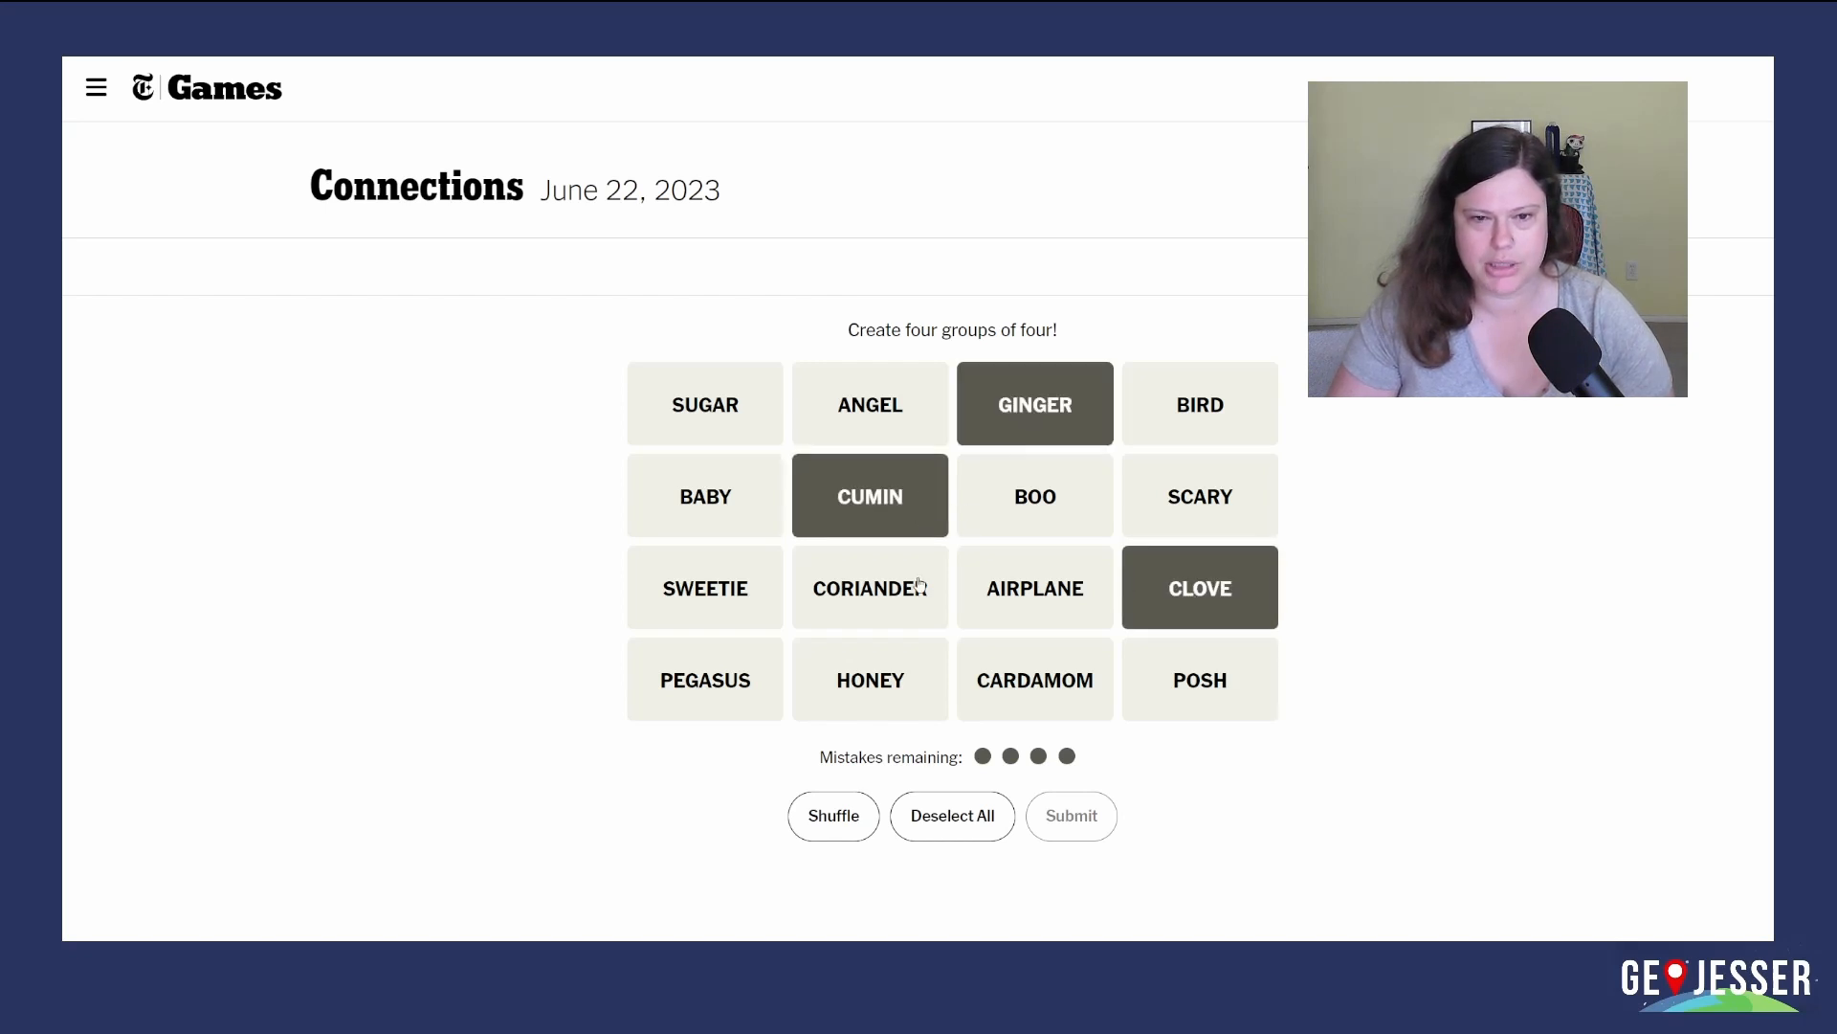
click(919, 589)
click(1062, 816)
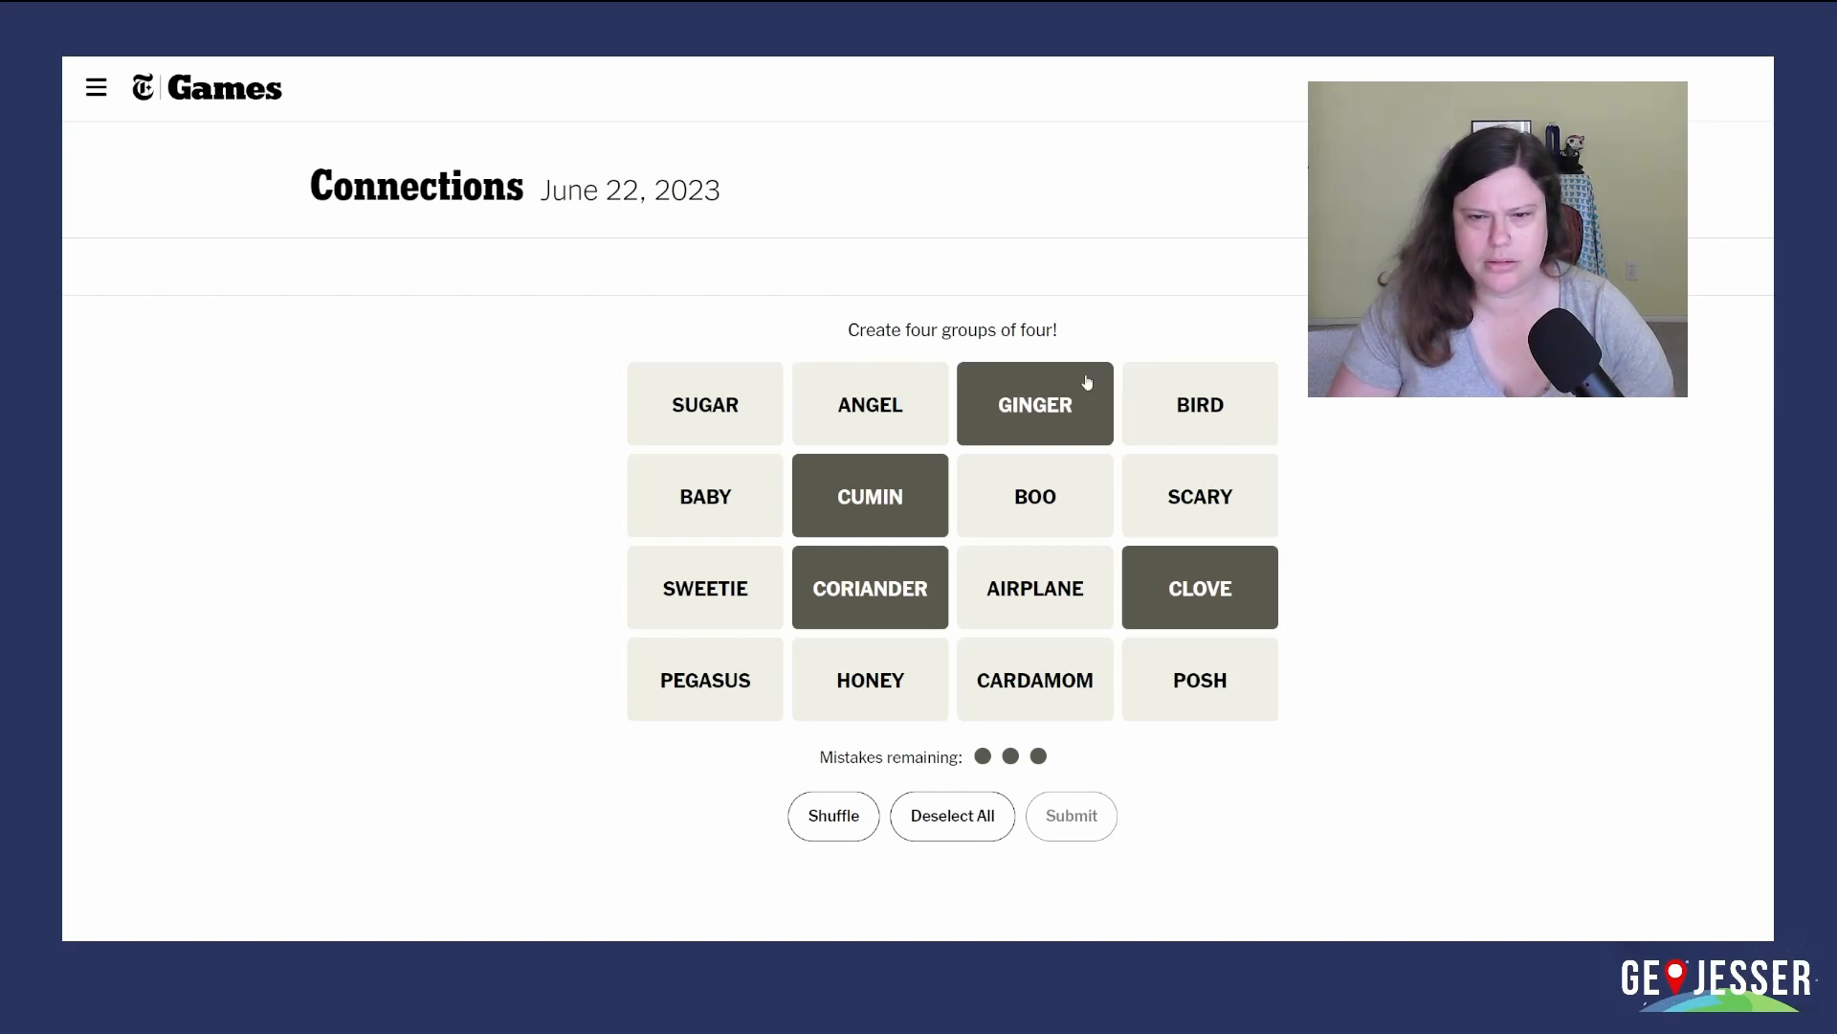
Swap GINGER for CARDAMOM and solve the yellow spices-beginning-with-C group.
click(1081, 408)
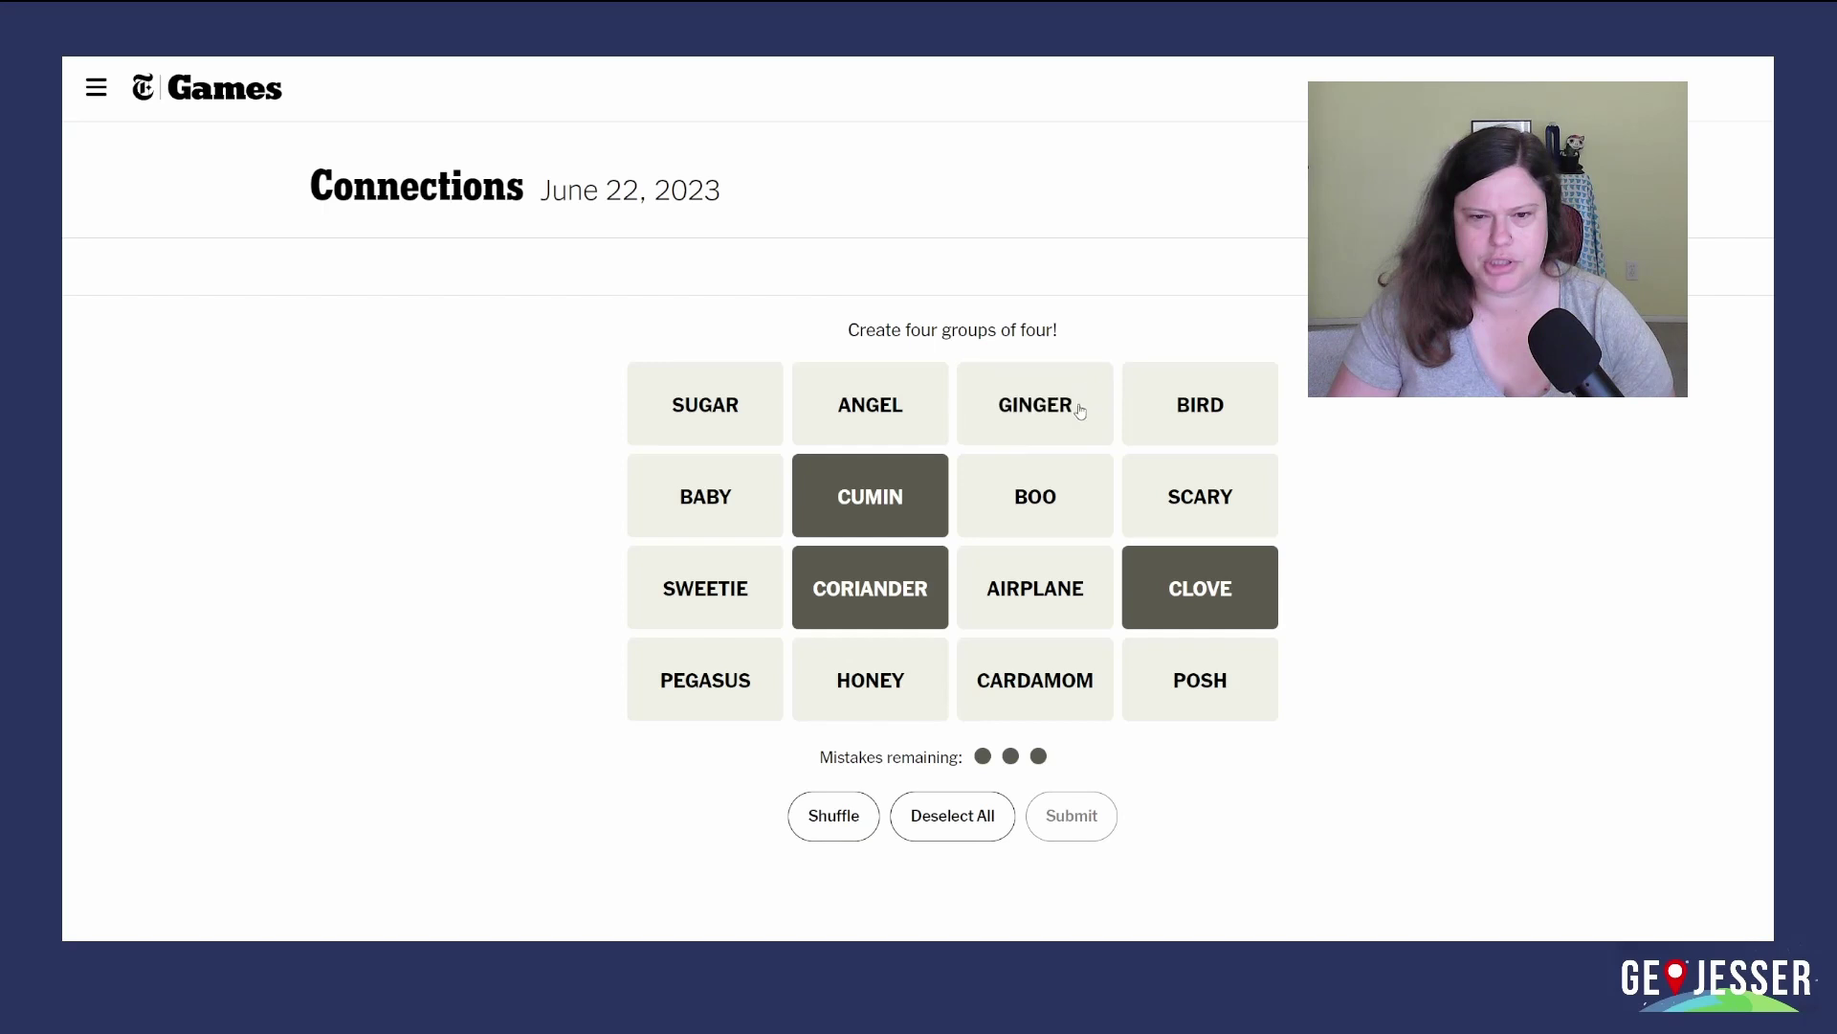
click(1053, 687)
click(1062, 818)
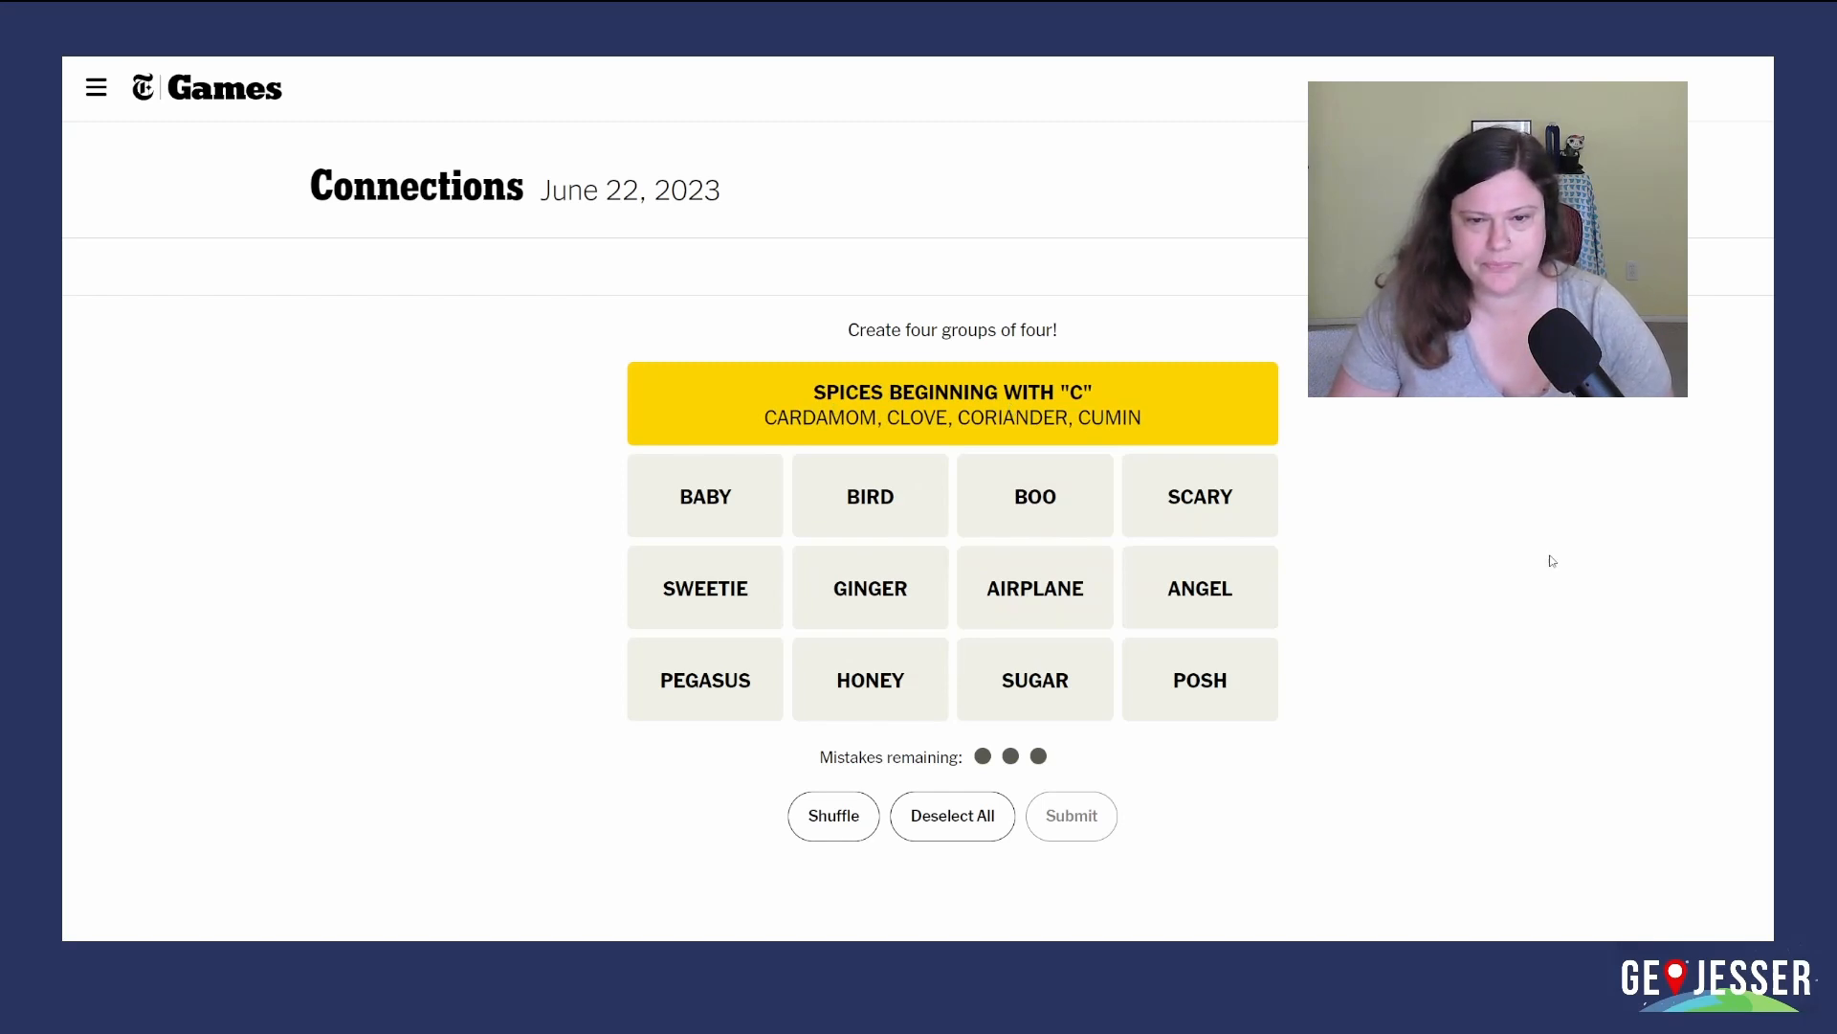
Guess SUGAR, HONEY, SWEETIE and ANGEL as terms of endearment, which misses.
click(1034, 679)
click(870, 689)
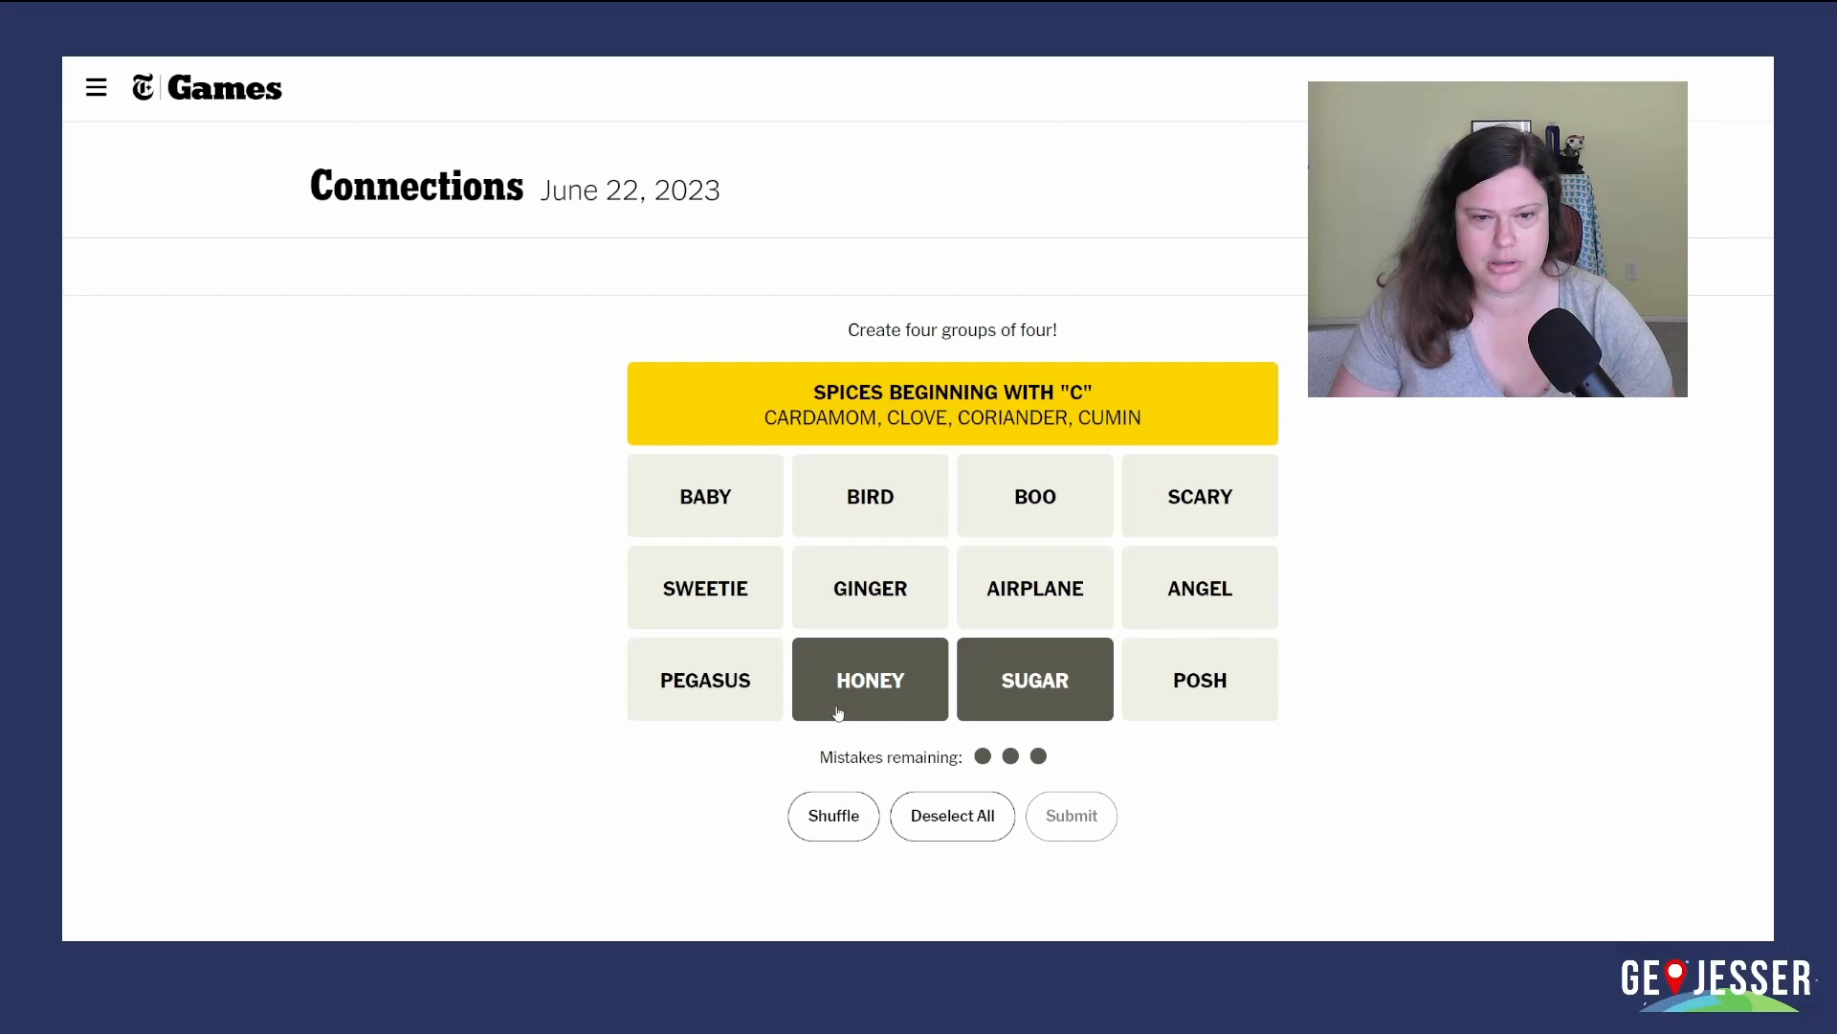
click(728, 588)
click(1187, 584)
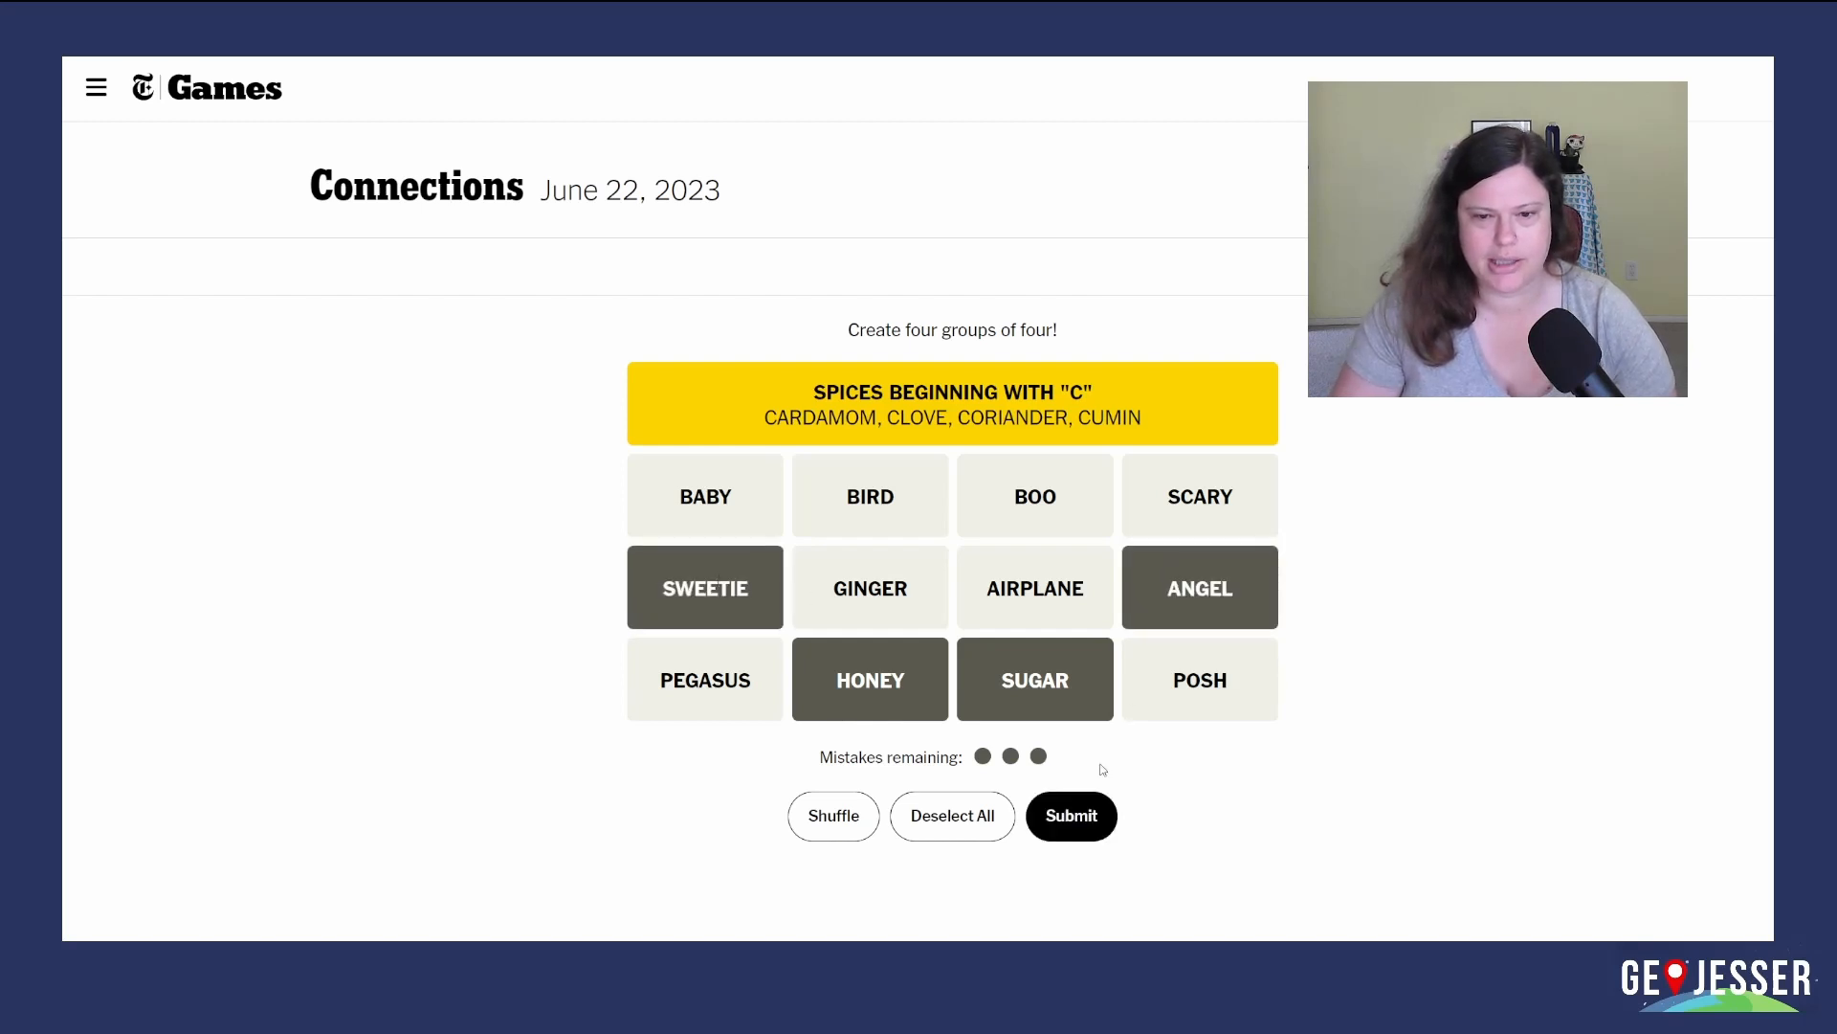
click(1071, 815)
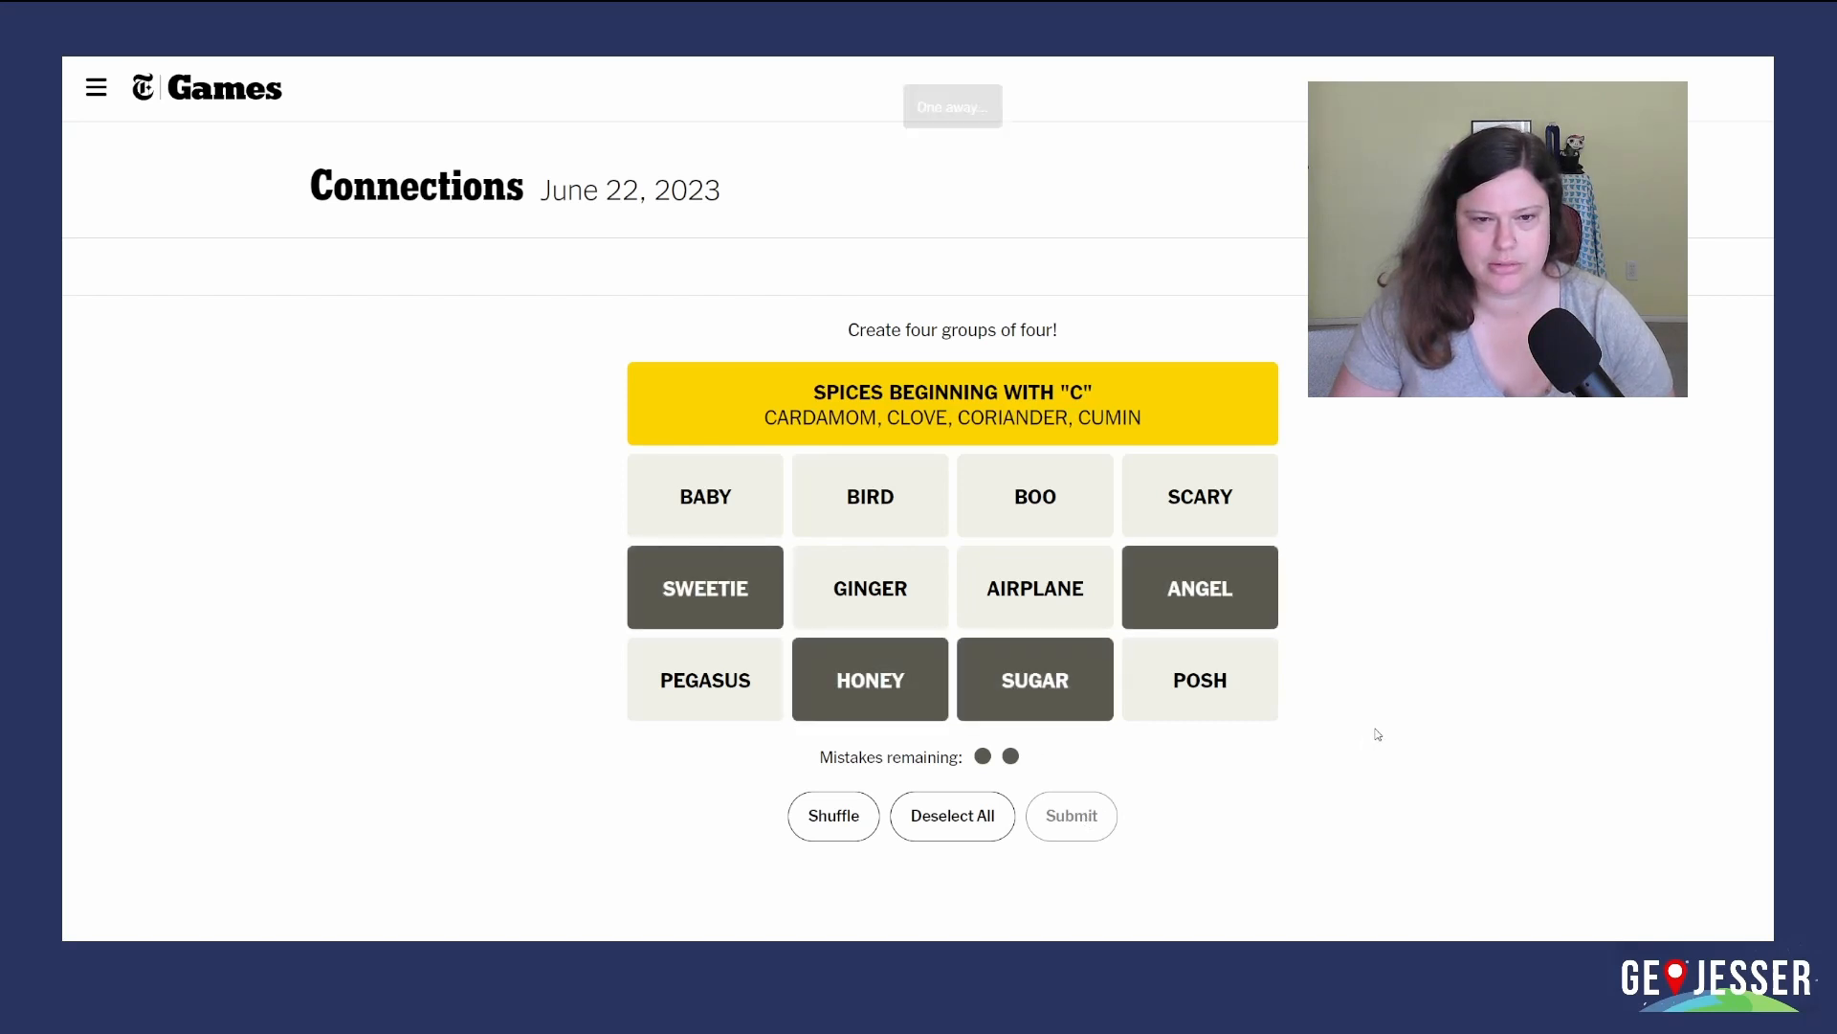
Swap ANGEL for BABY and submit again, missing and leaving one mistake.
click(1248, 584)
click(646, 485)
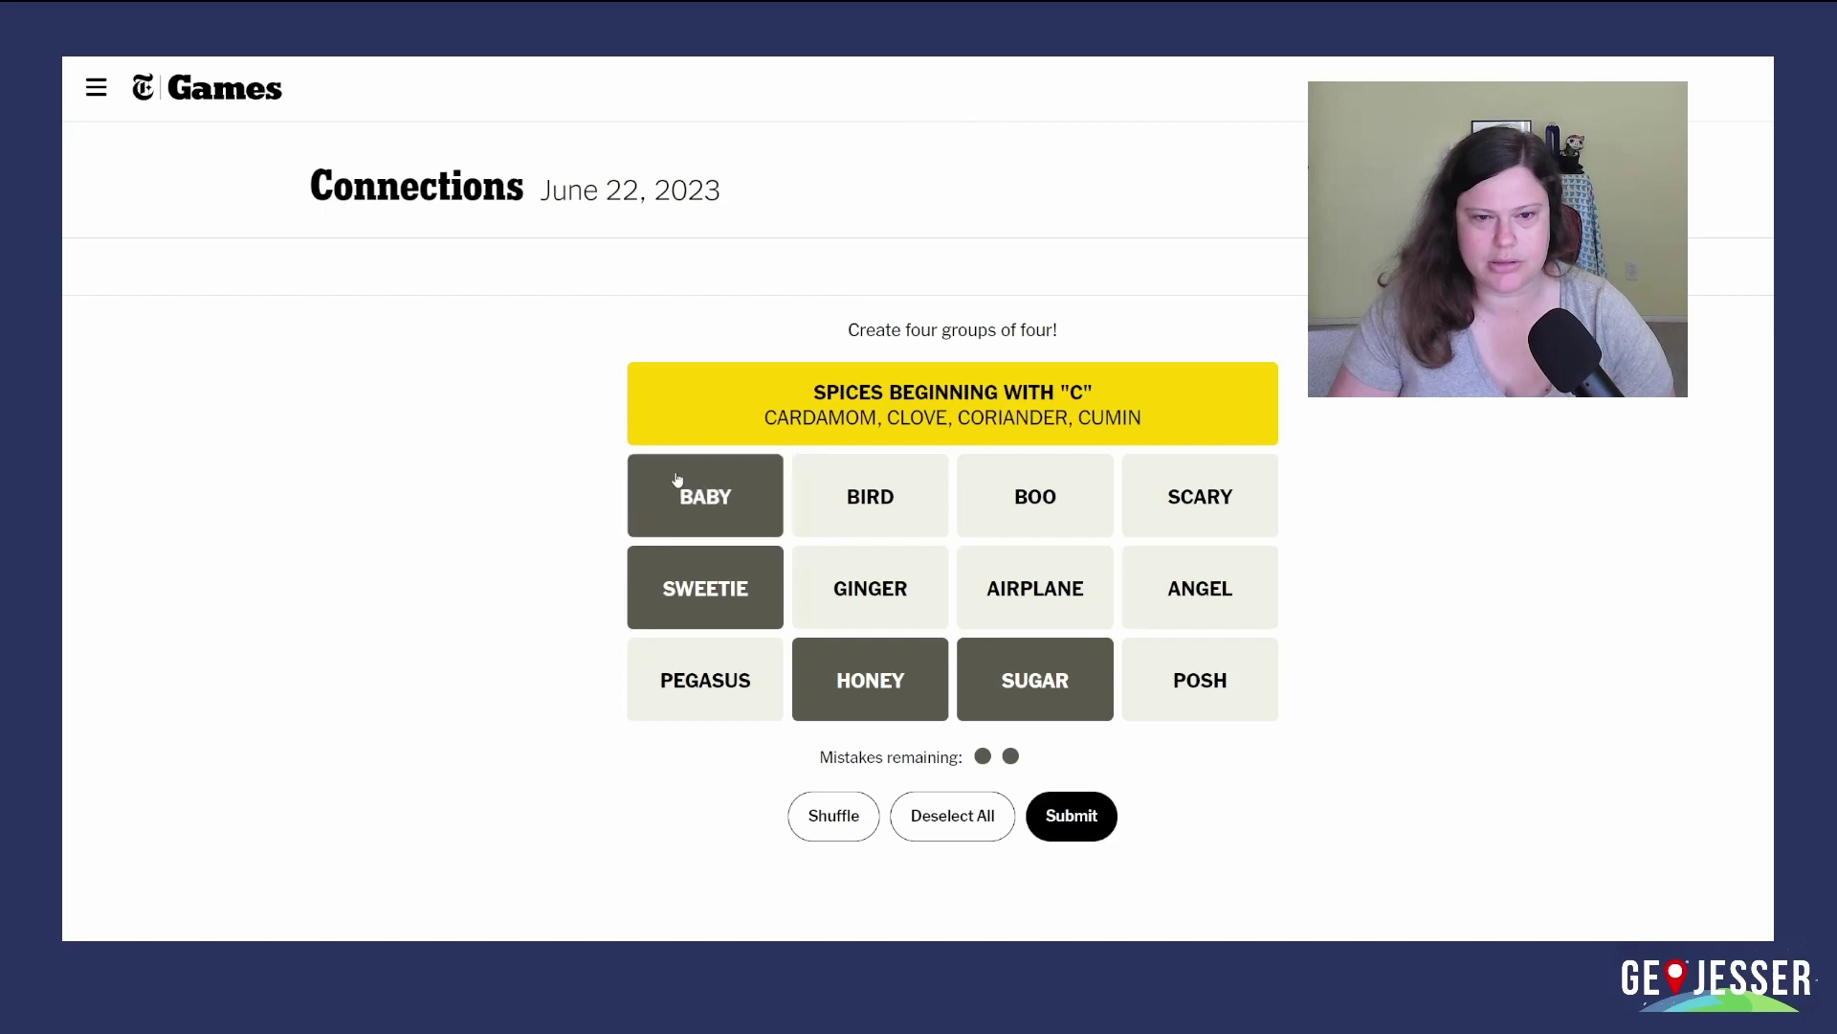
click(1084, 817)
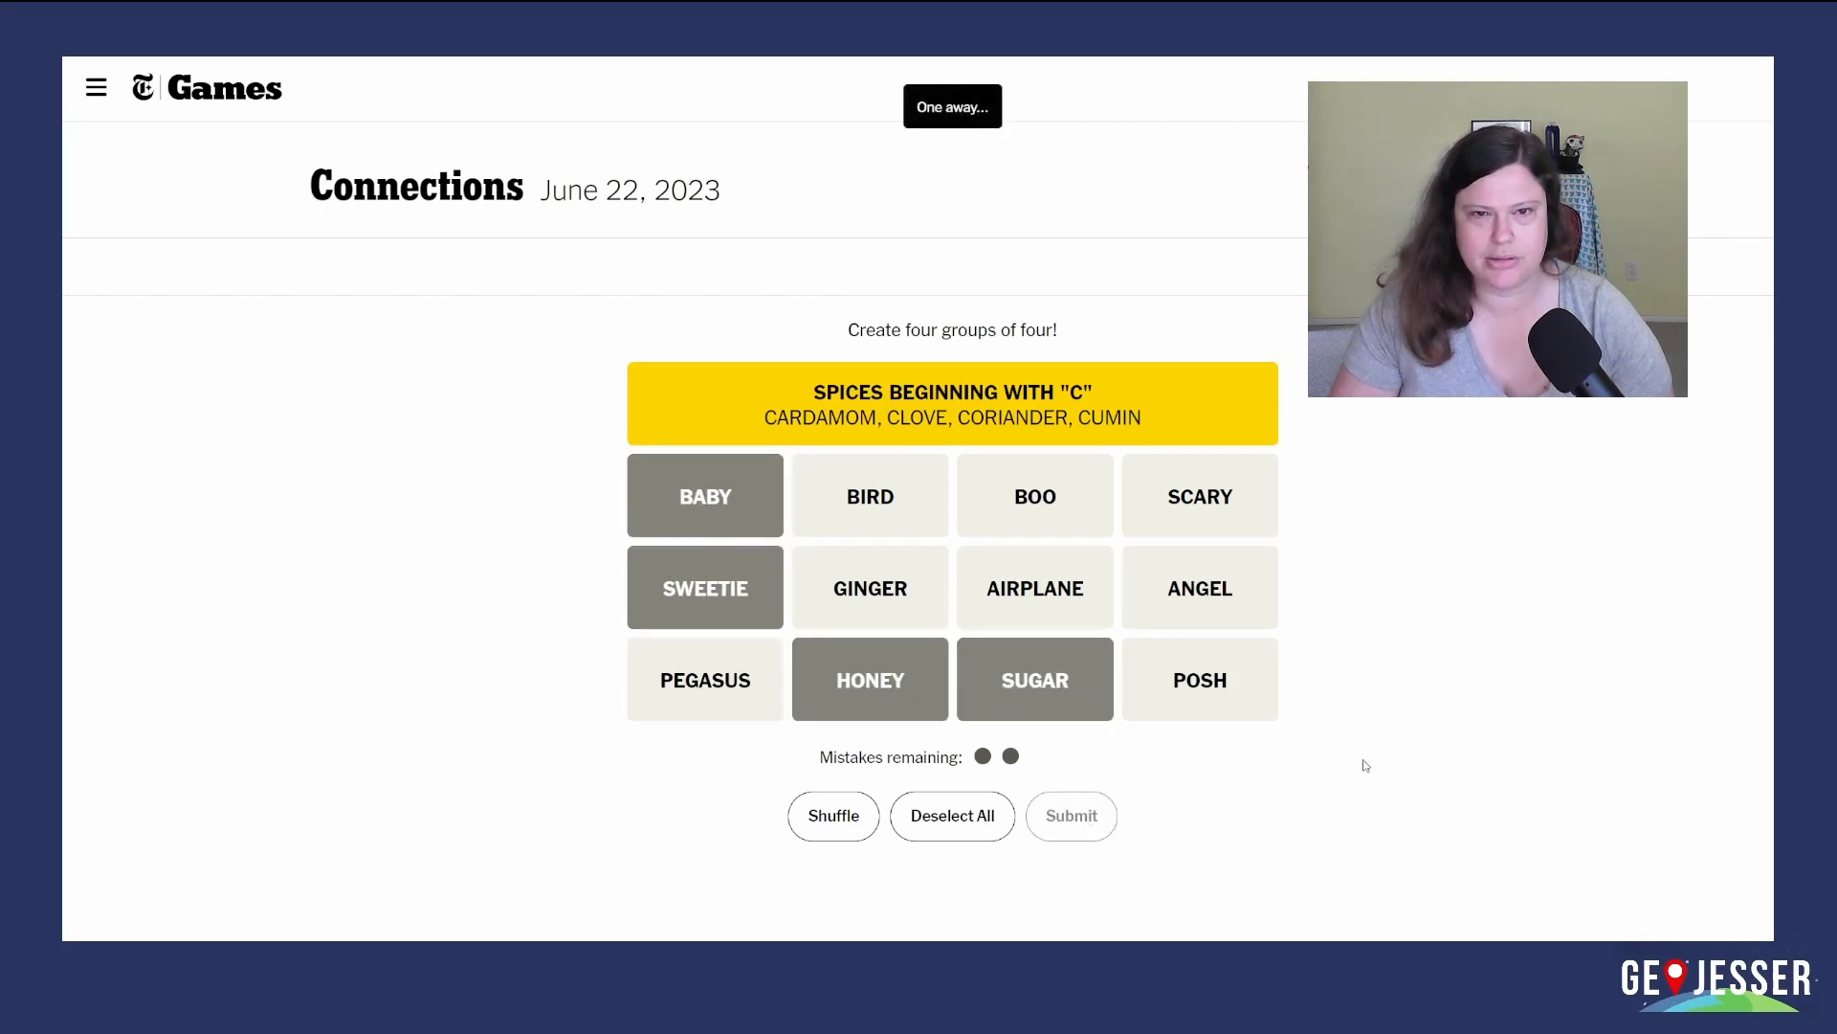
Clear the failed guess by deselecting SUGAR, HONEY, BABY and SWEETIE.
click(1036, 679)
click(870, 680)
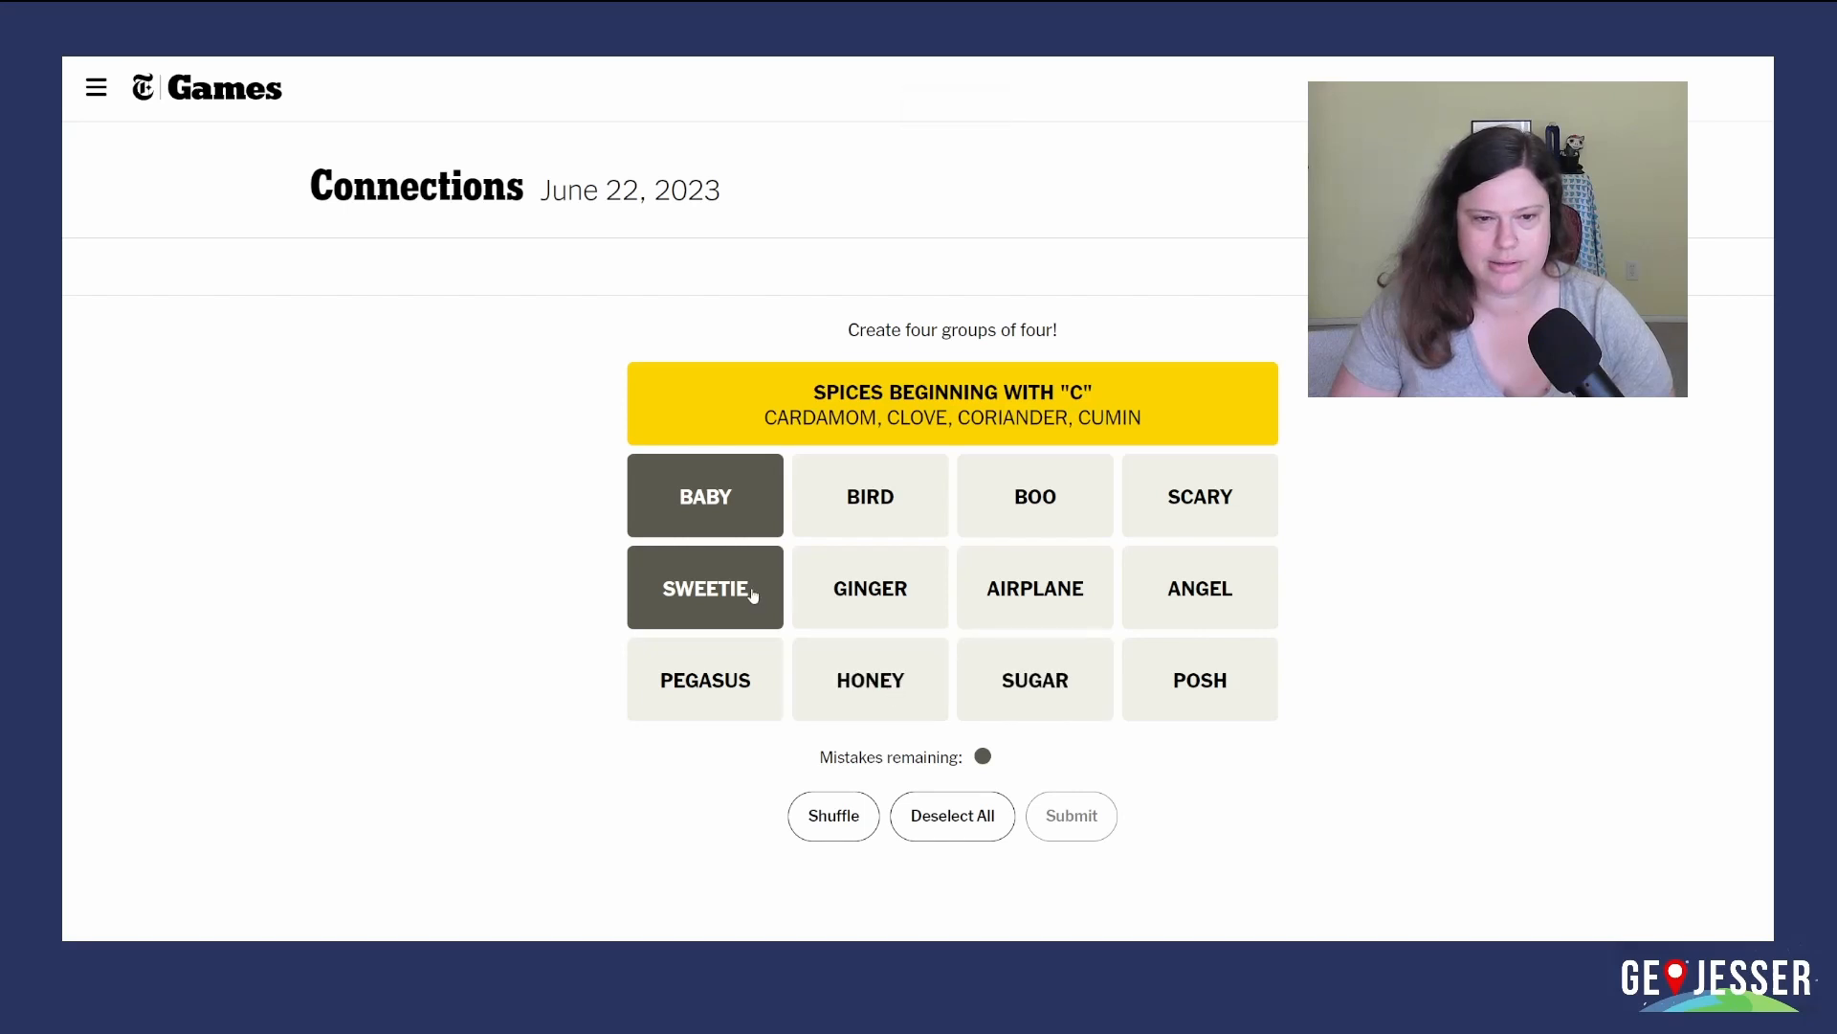
click(706, 587)
click(706, 495)
Solve the blue things-with-wings group: PEGASUS, AIRPLANE, ANGEL and BIRD.
click(711, 691)
click(1015, 570)
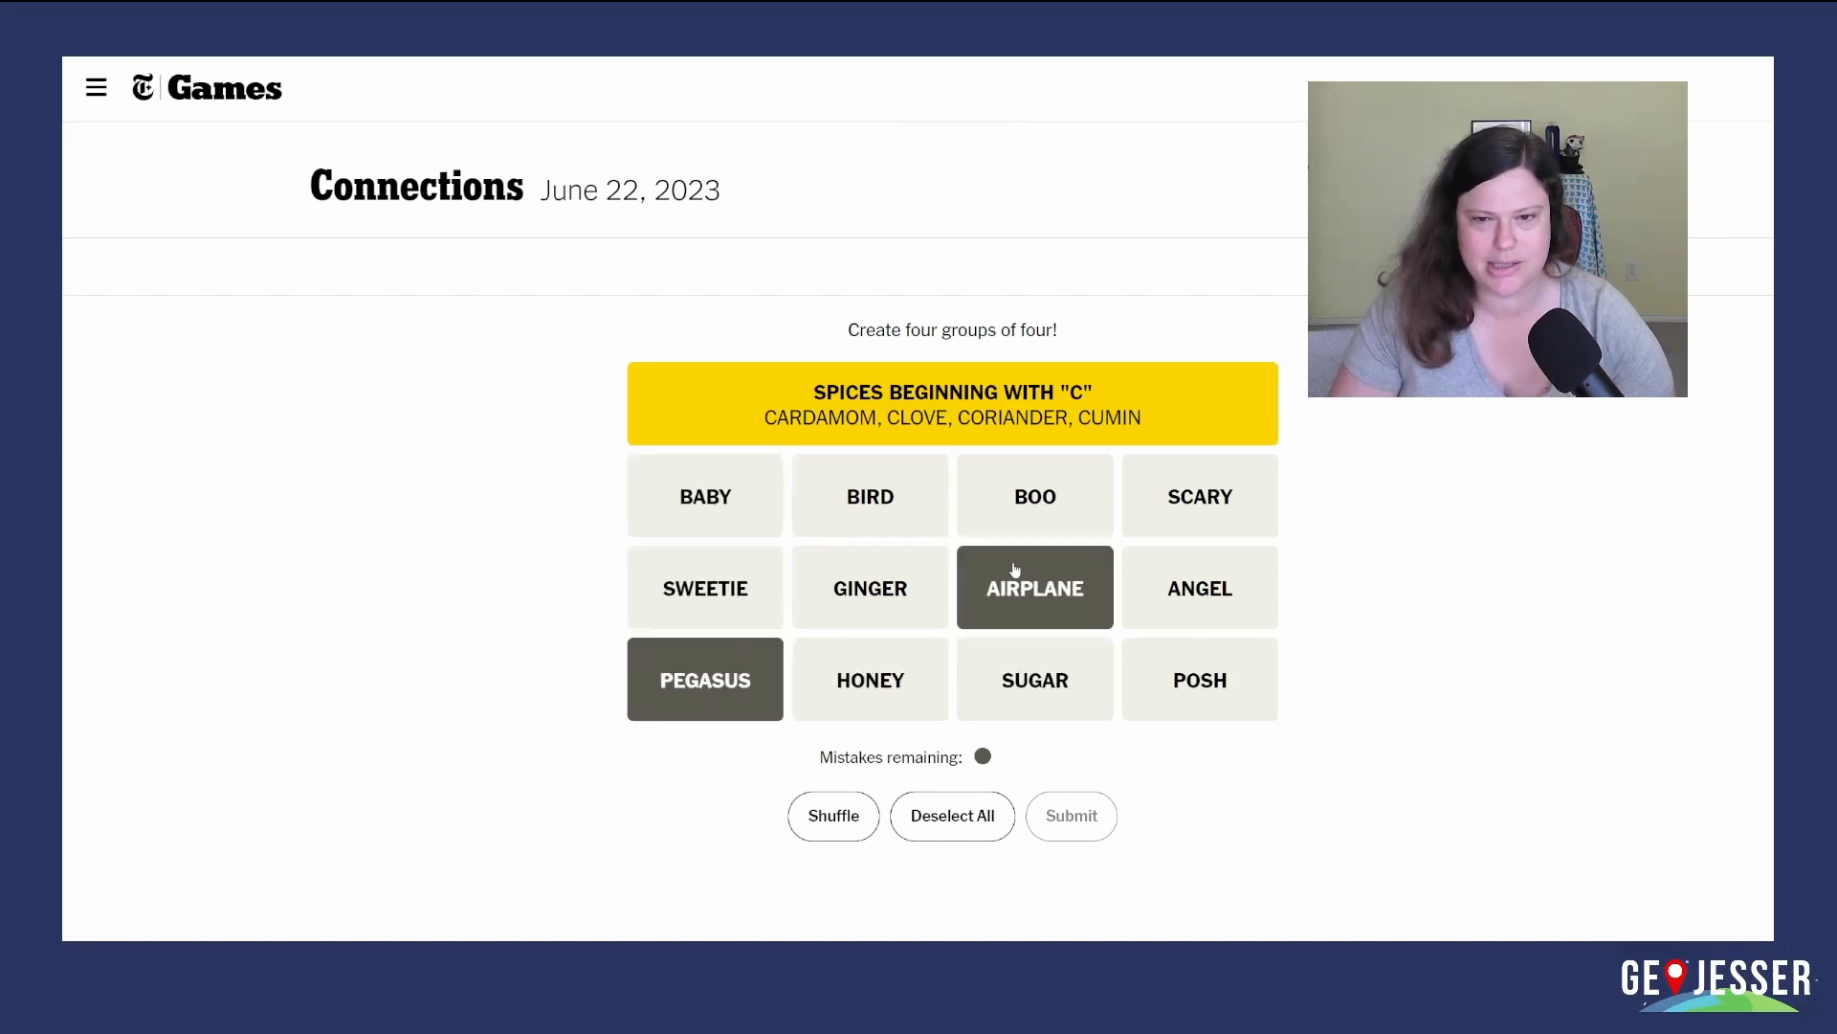
click(1166, 592)
click(870, 496)
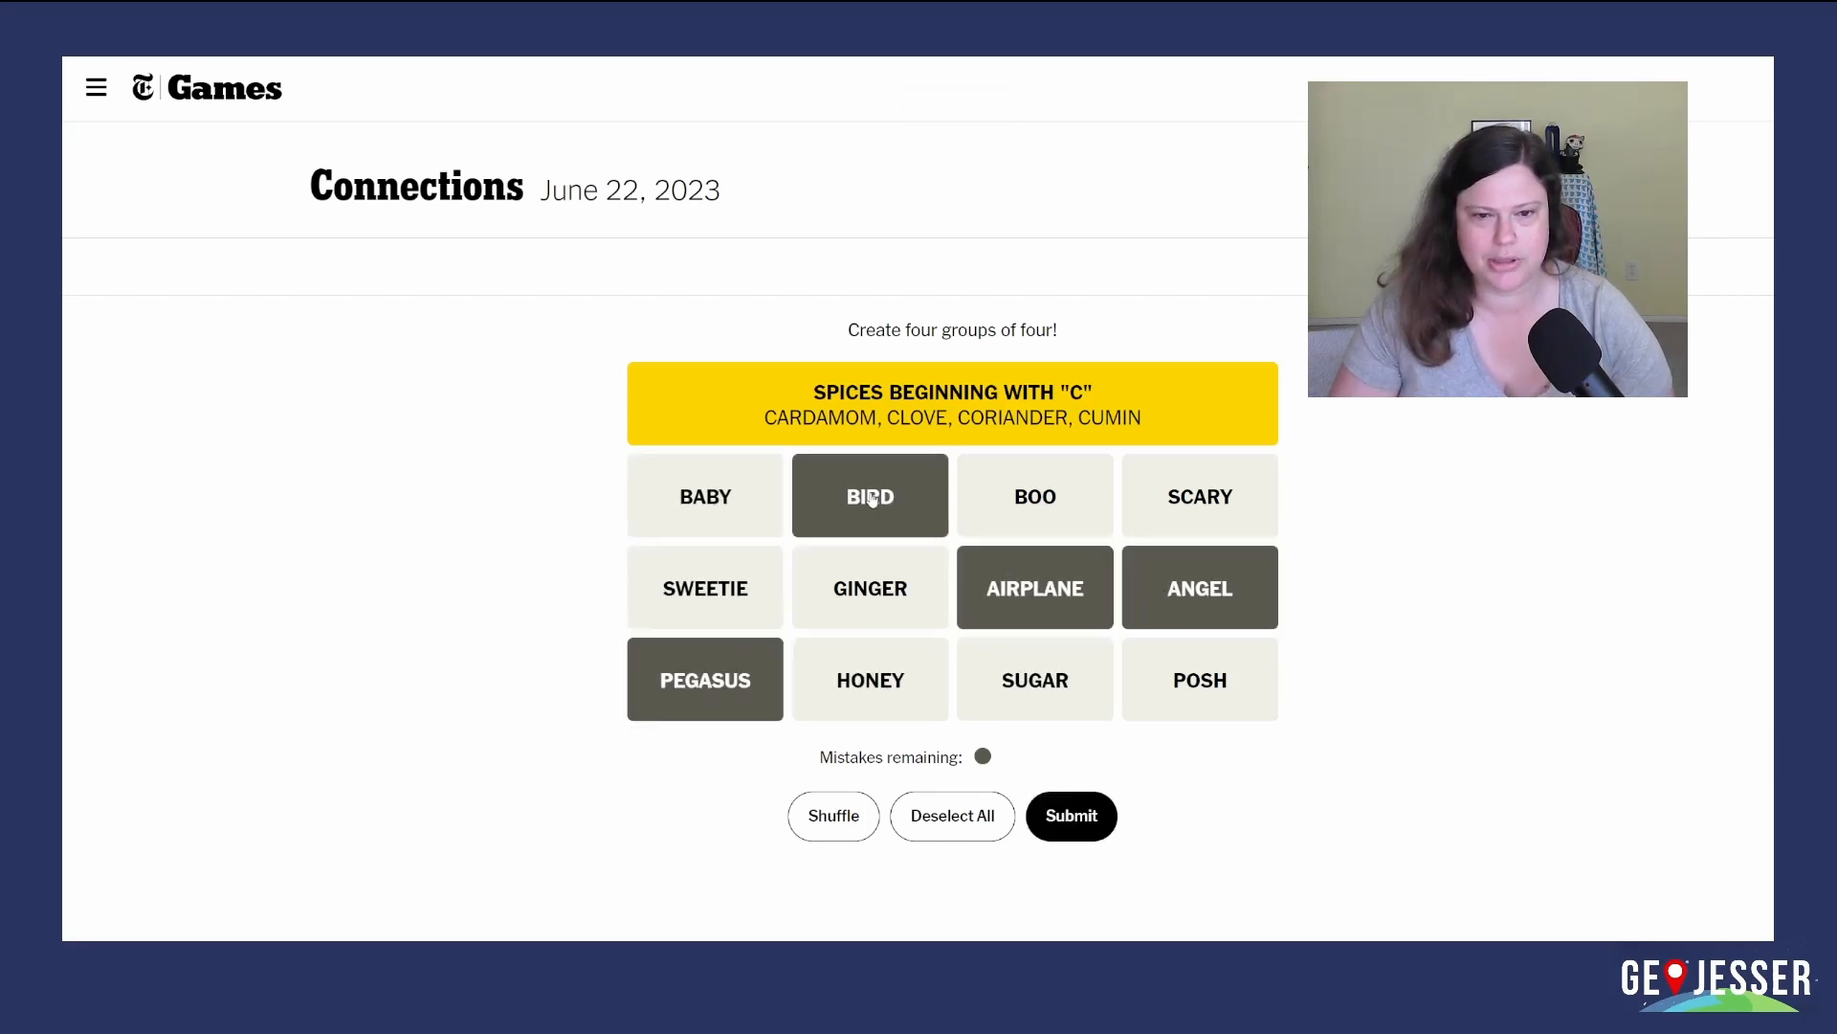
click(1070, 816)
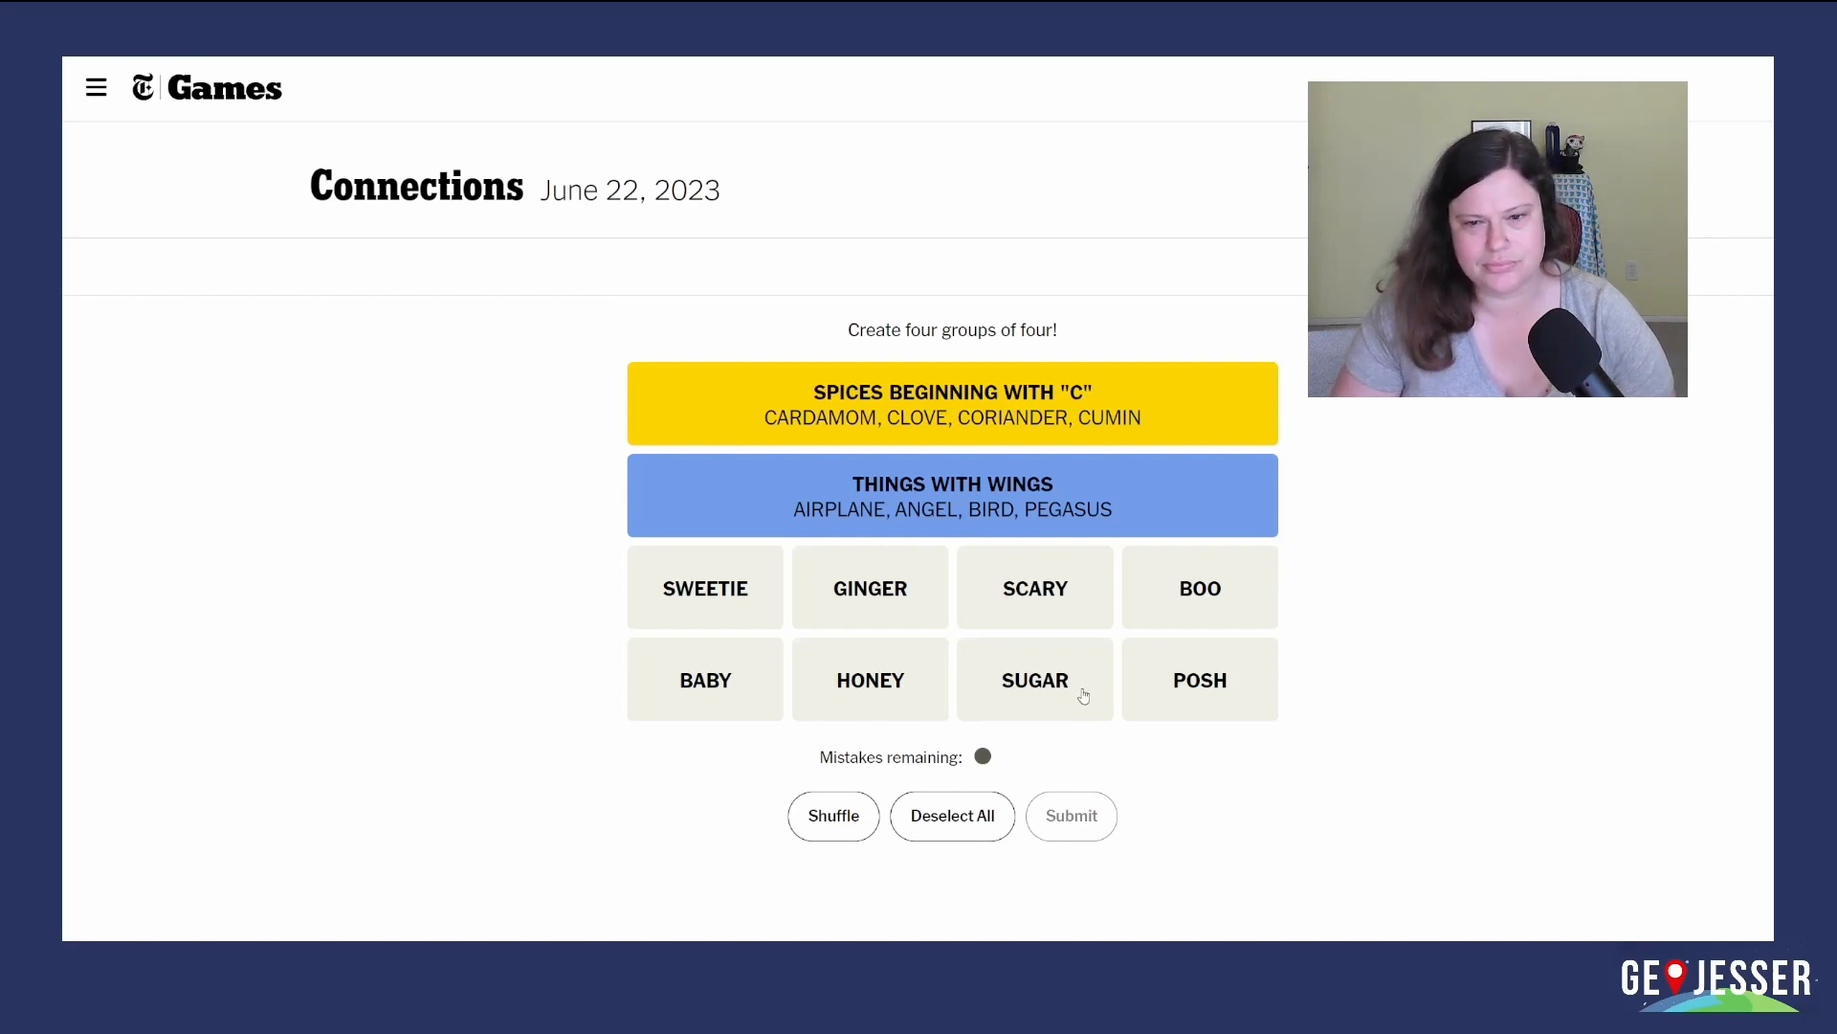
Solve the purple Spice Girls group: POSH, SCARY, GINGER and BABY.
click(1168, 685)
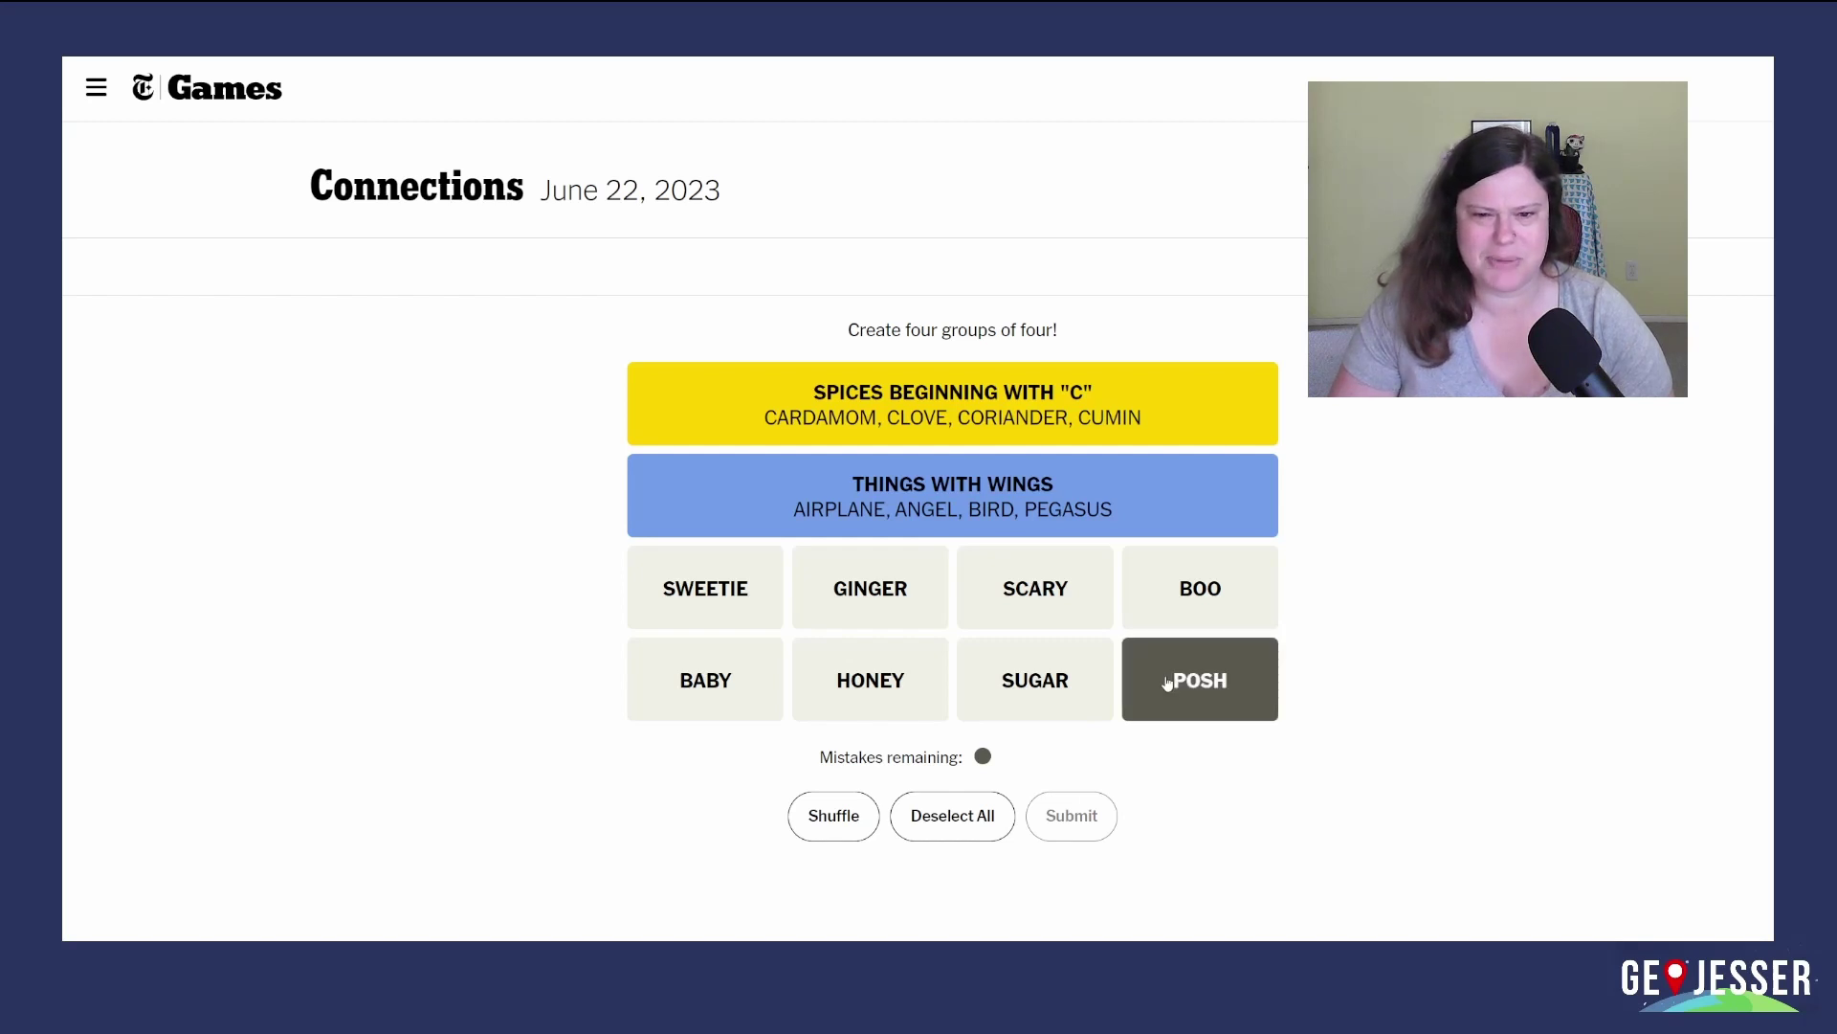
click(1027, 591)
click(874, 589)
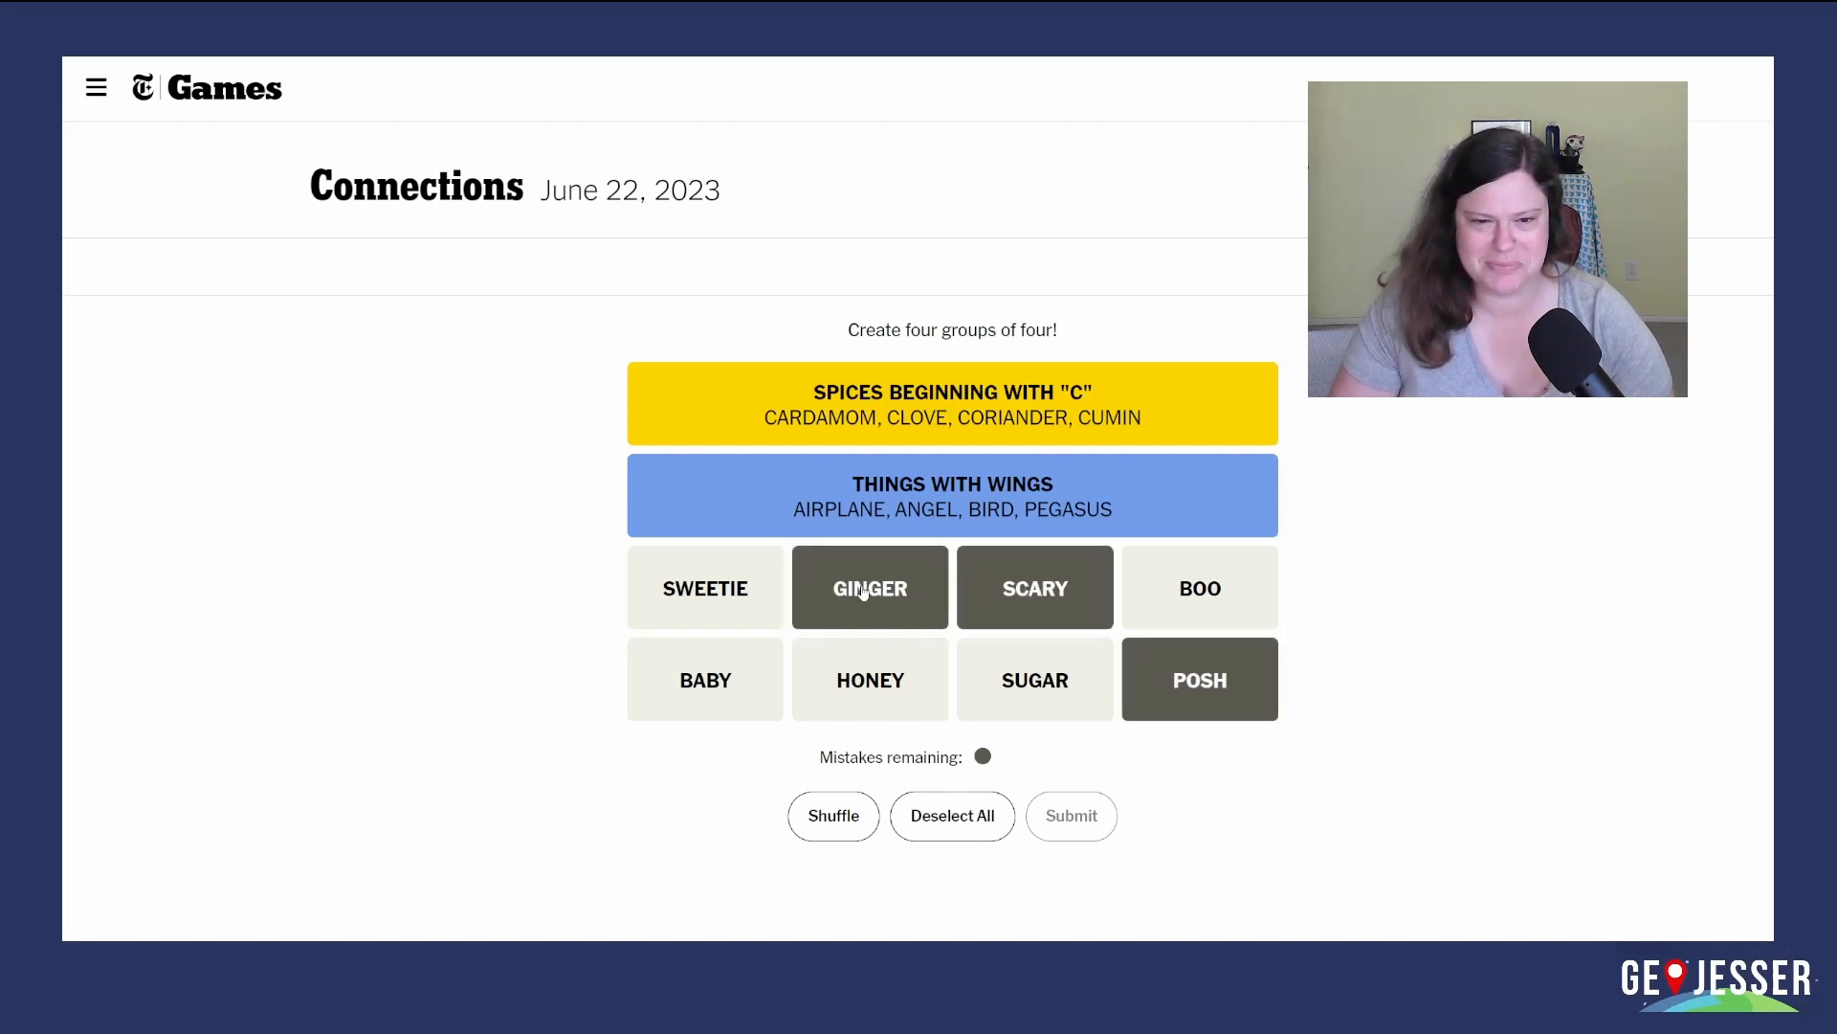
click(705, 690)
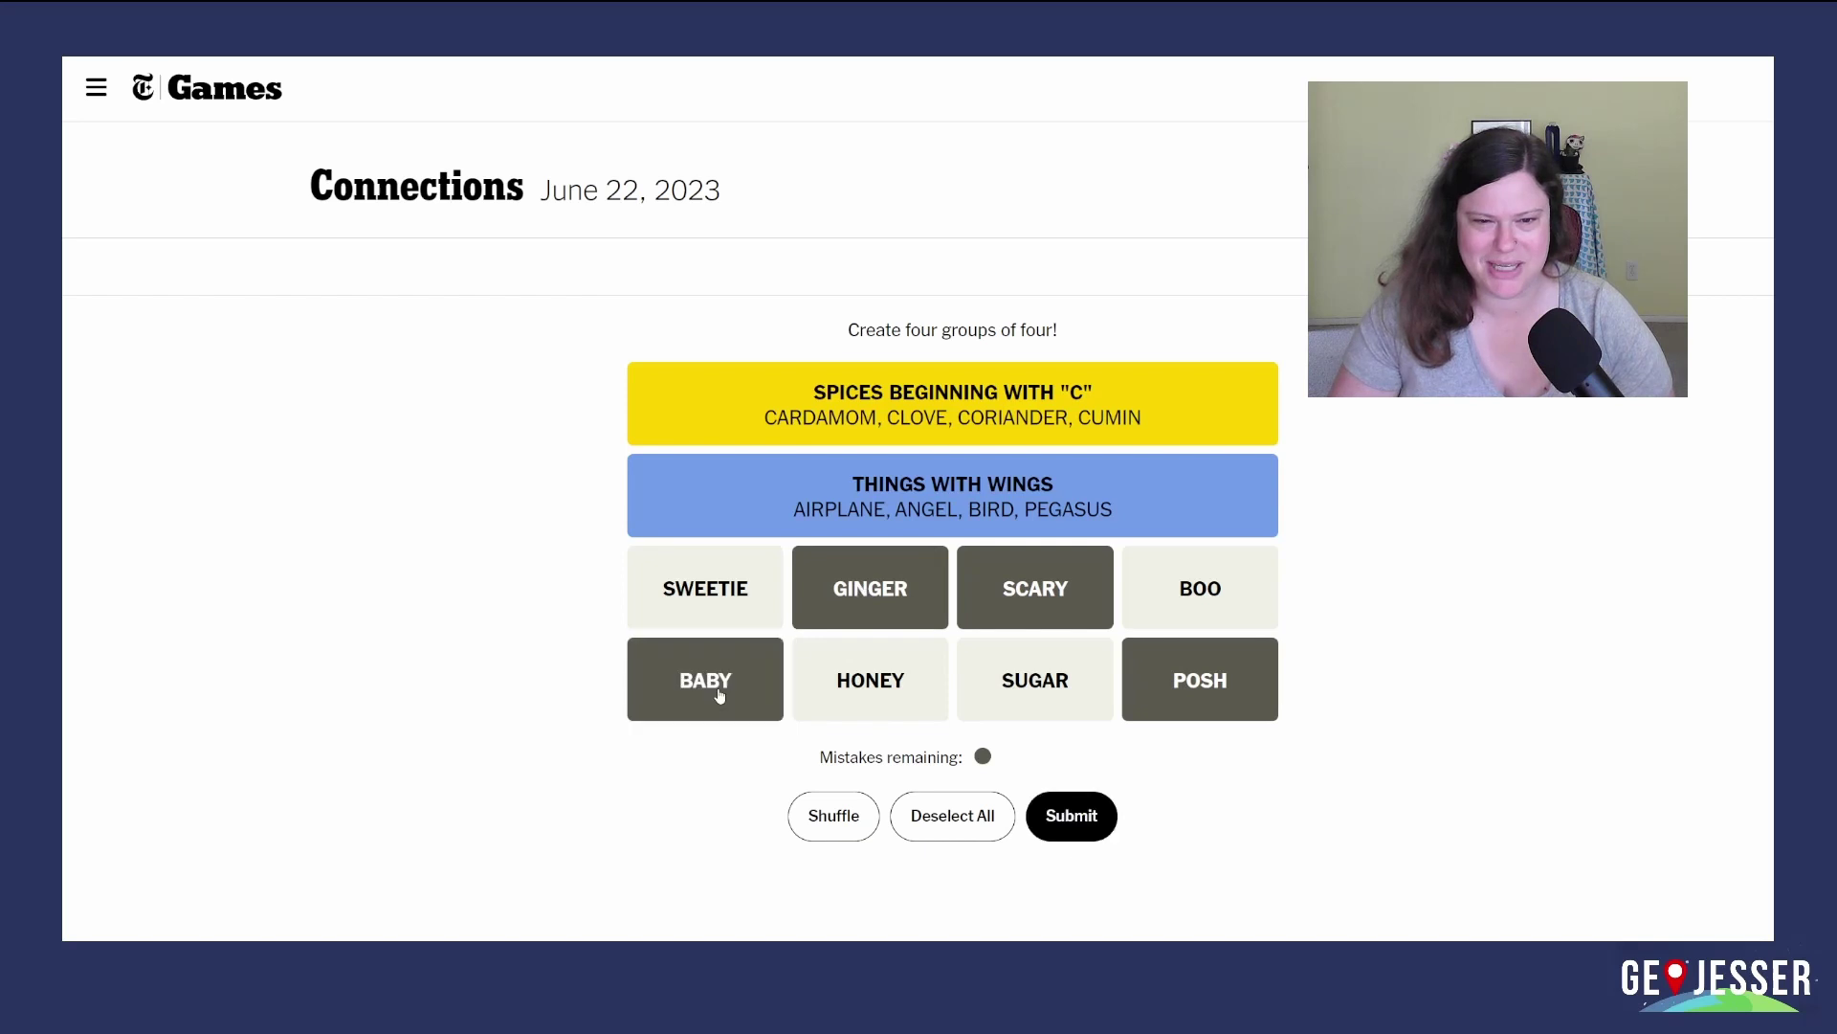
click(1073, 819)
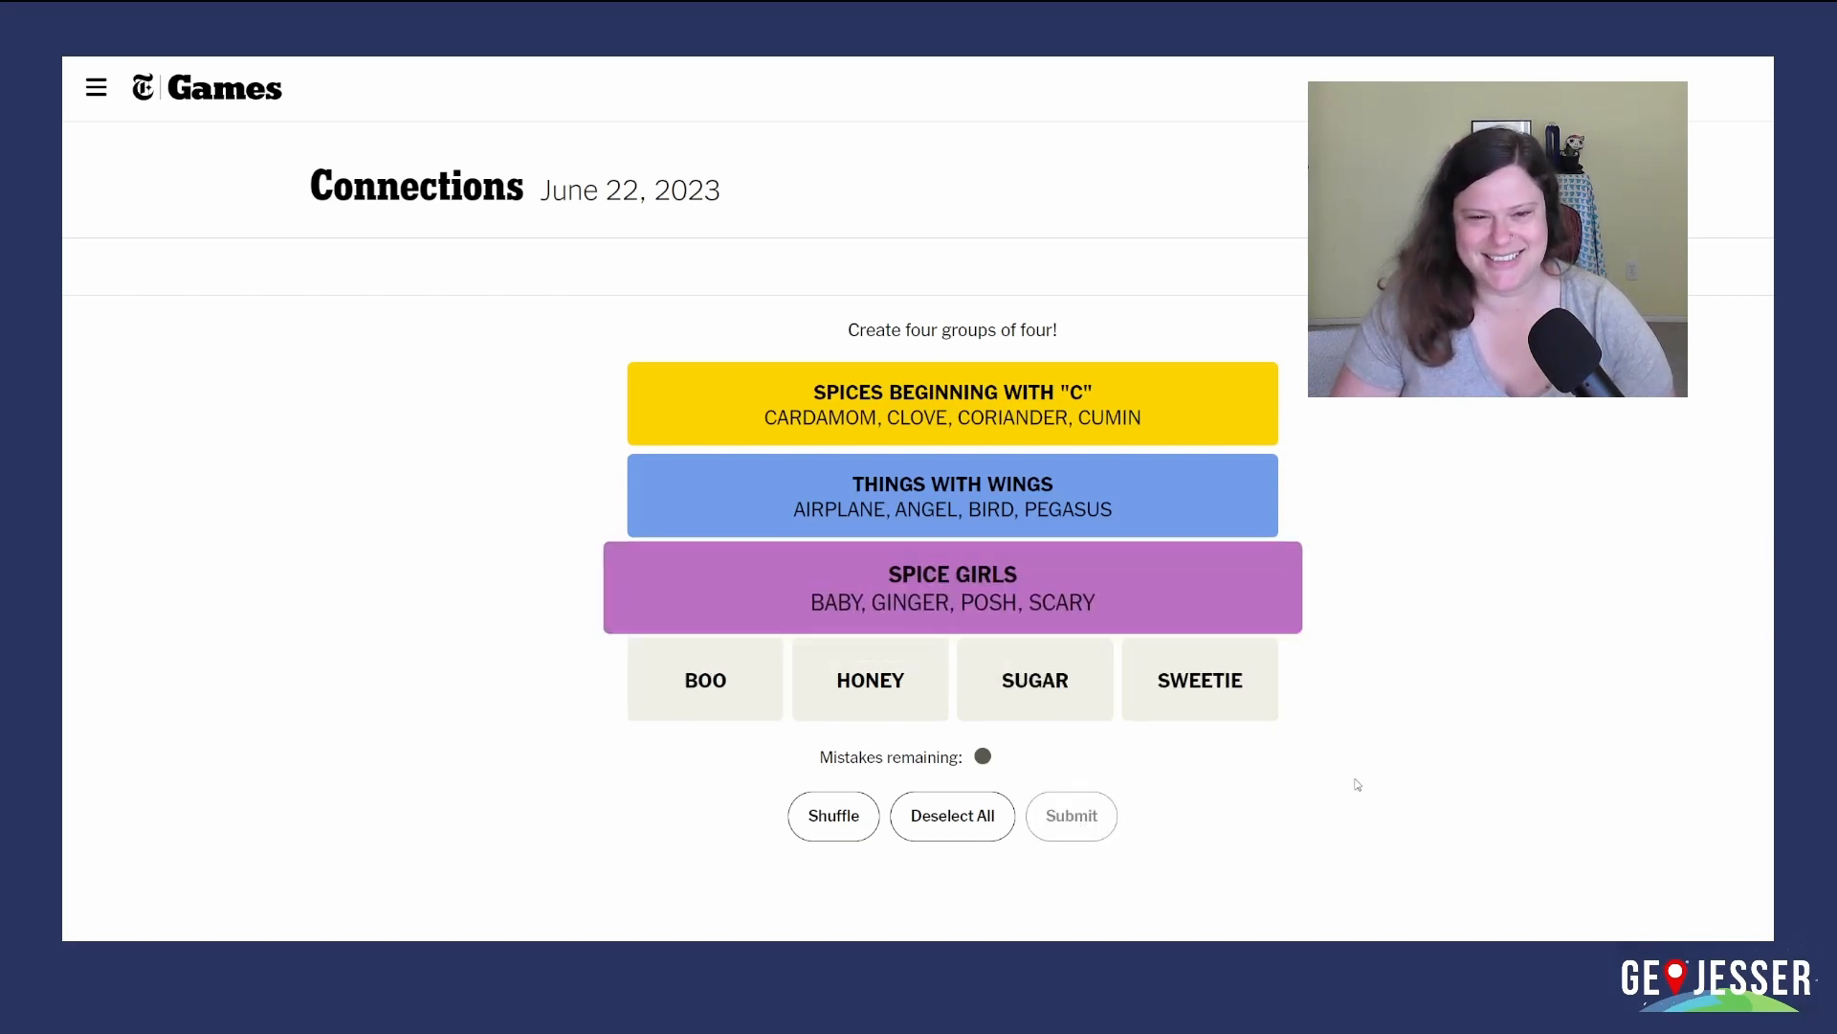
Solve the green endearments BOO, HONEY, SUGAR, SWEETIE and dismiss the Phew! results dialog.
click(706, 679)
click(870, 679)
click(1036, 679)
click(1200, 679)
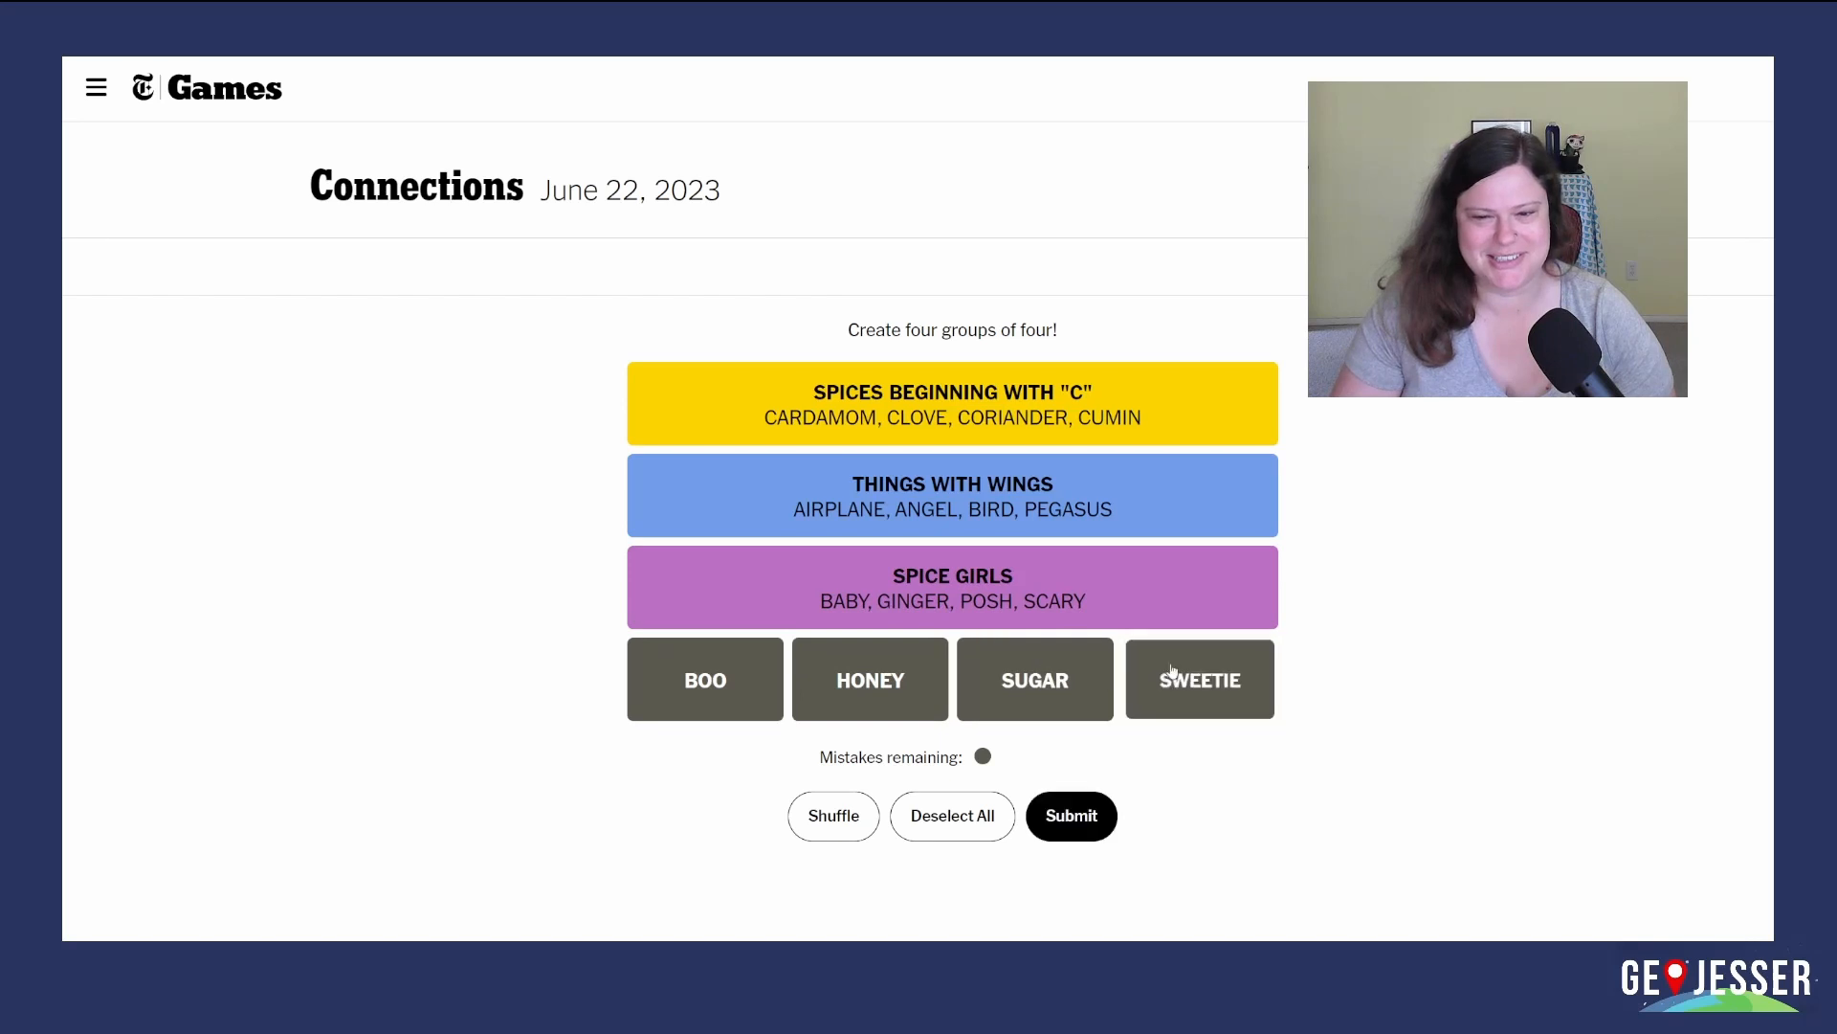
click(1071, 816)
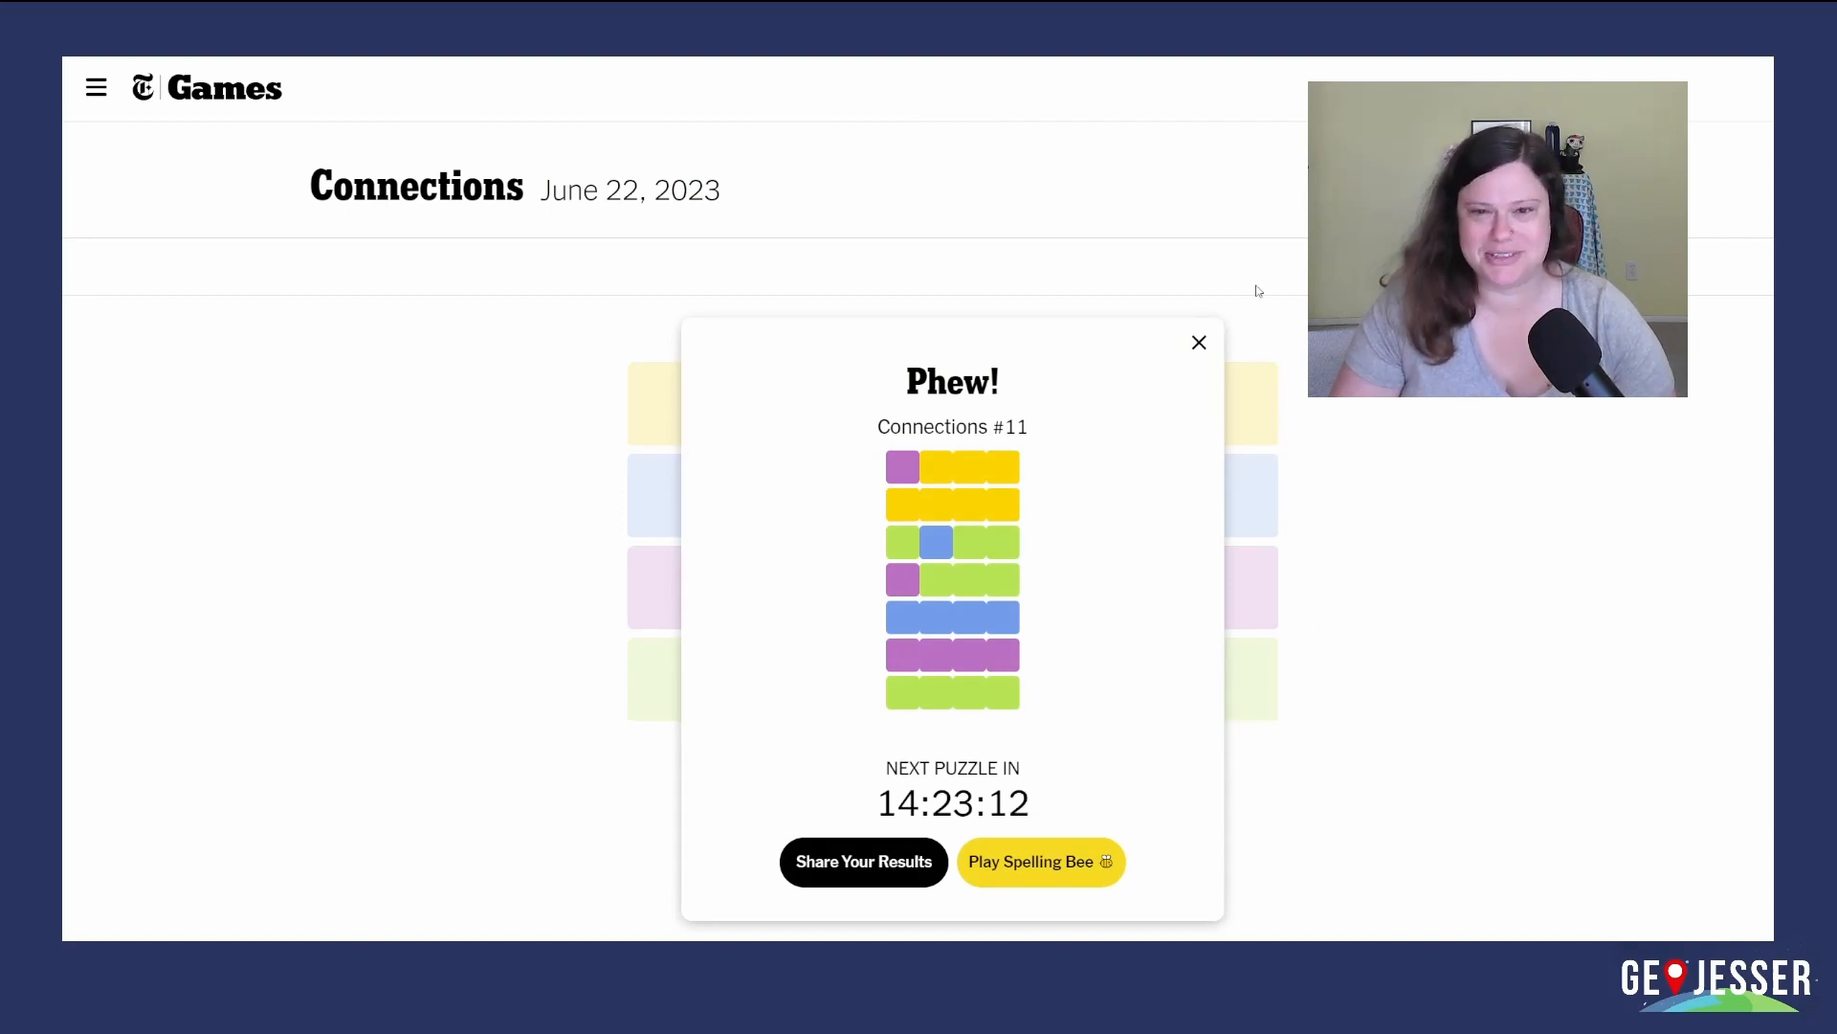
click(1198, 343)
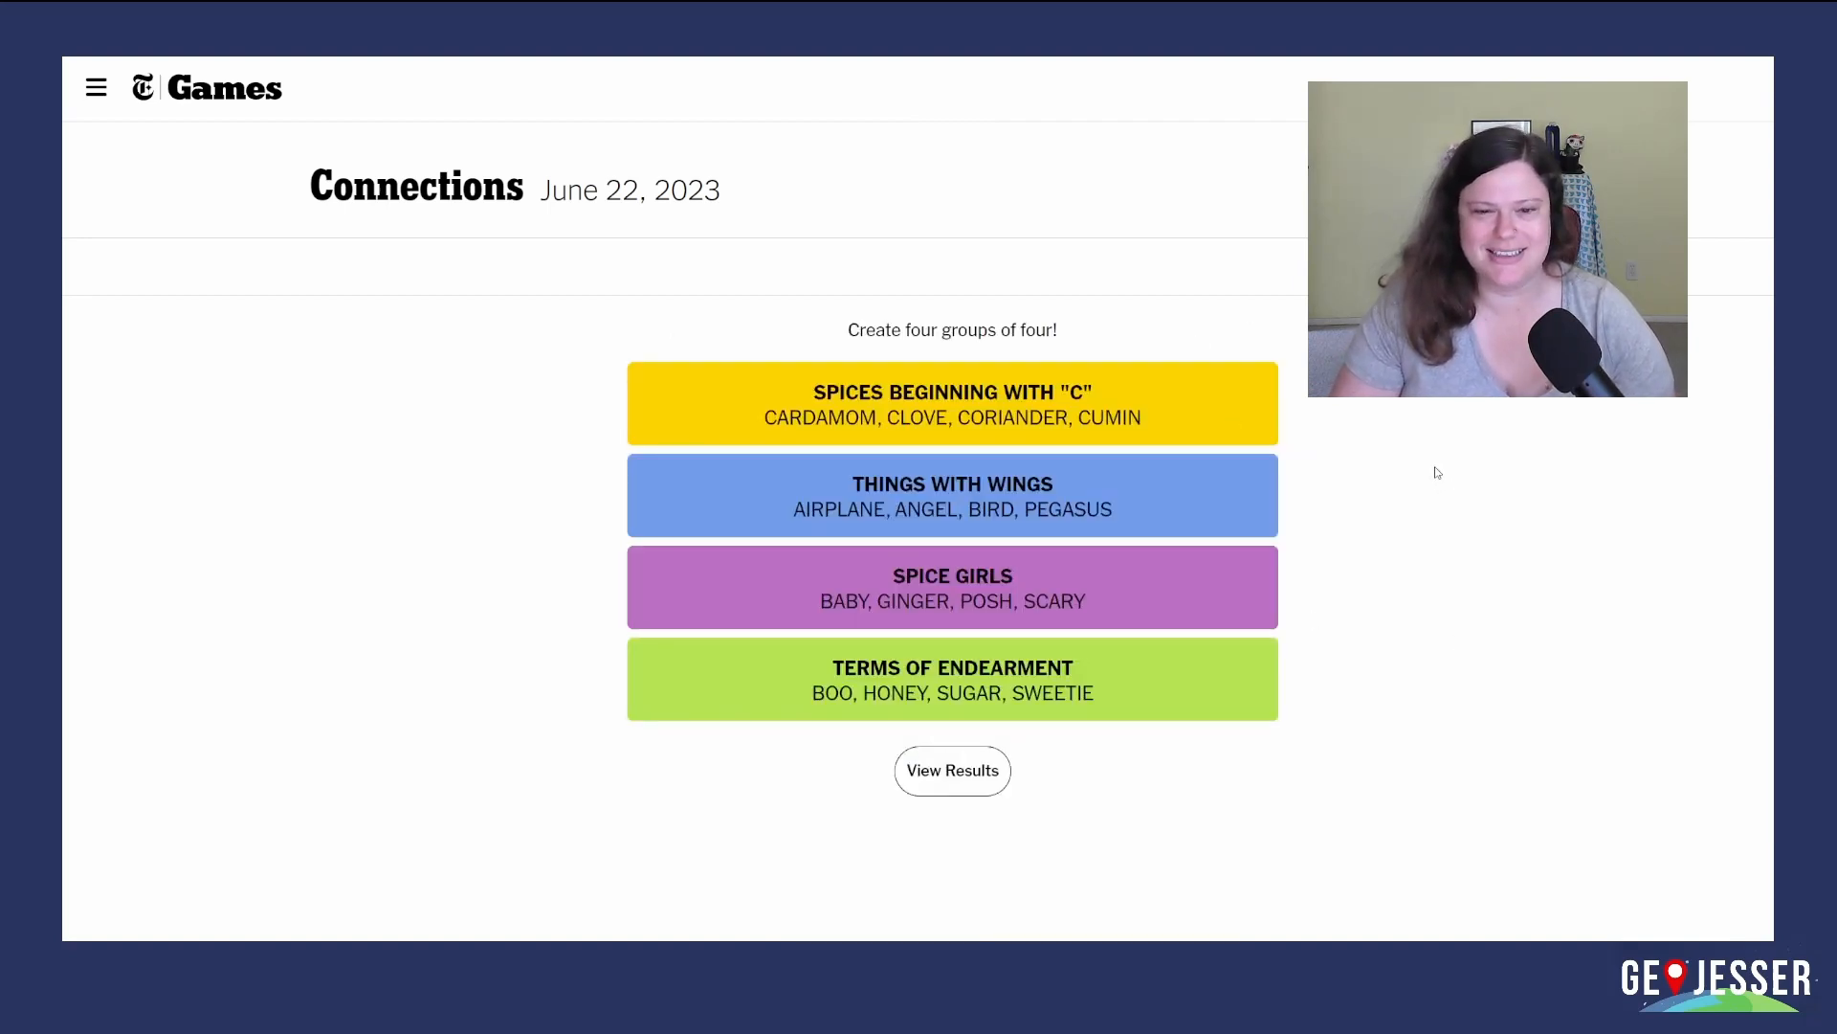